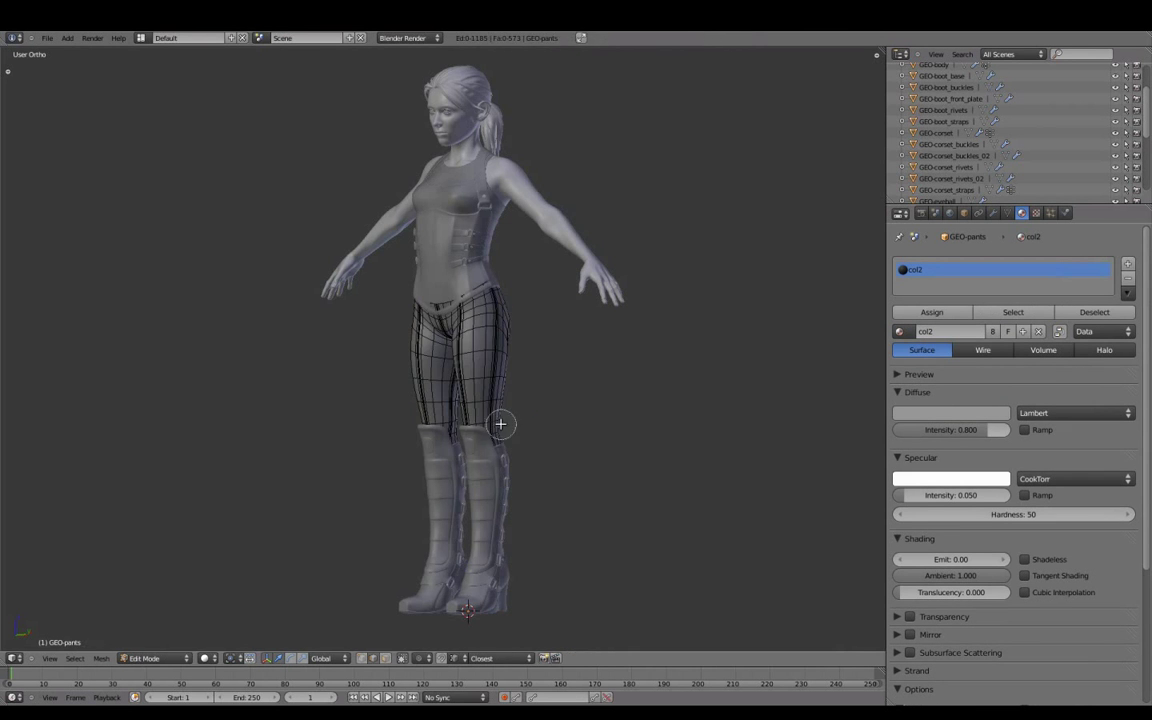
# Select the edge loop band around the knee and frame it in see-through view
pyautogui.scroll(5, 540, 425)
pyautogui.press('z')
pyautogui.keyDown('alt'); pyautogui.rightClick(527, 417); pyautogui.keyUp('alt')
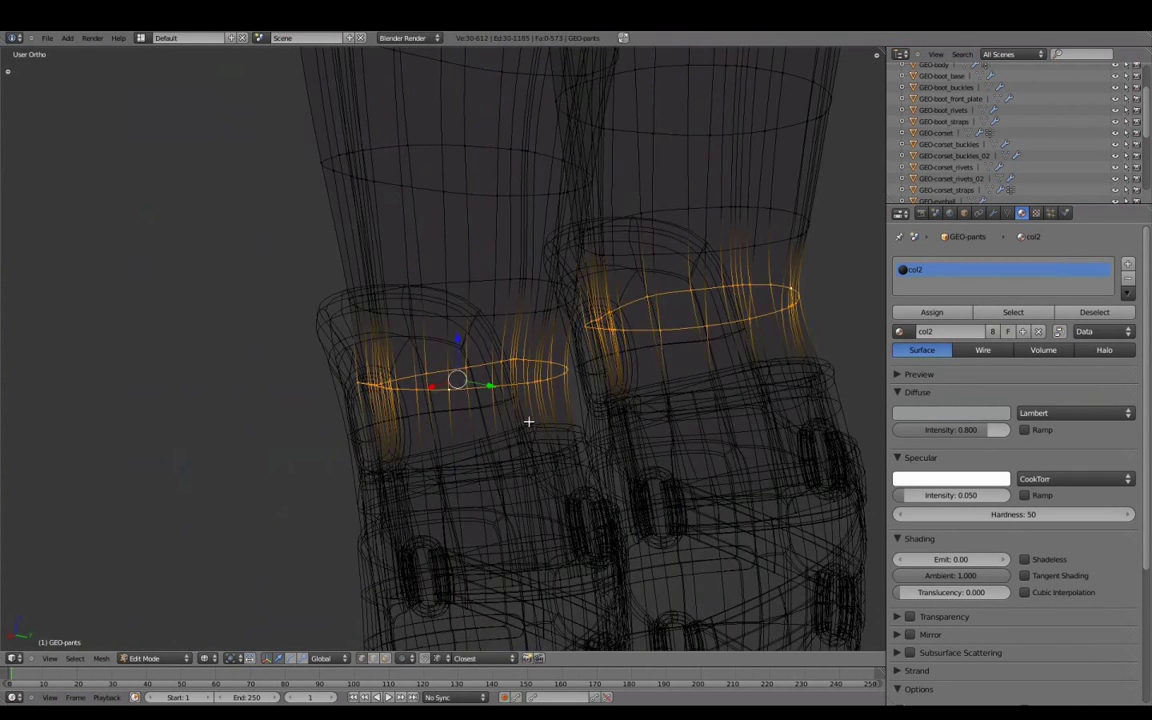
pyautogui.press('z')
pyautogui.press('ctrl+KP_Add')
pyautogui.press('KP_Decimal')
# Edge-slide the first leg's bottom loop down over the boot top
pyautogui.press('z')
pyautogui.keyDown('alt'); pyautogui.click(467, 470); pyautogui.keyUp('alt')
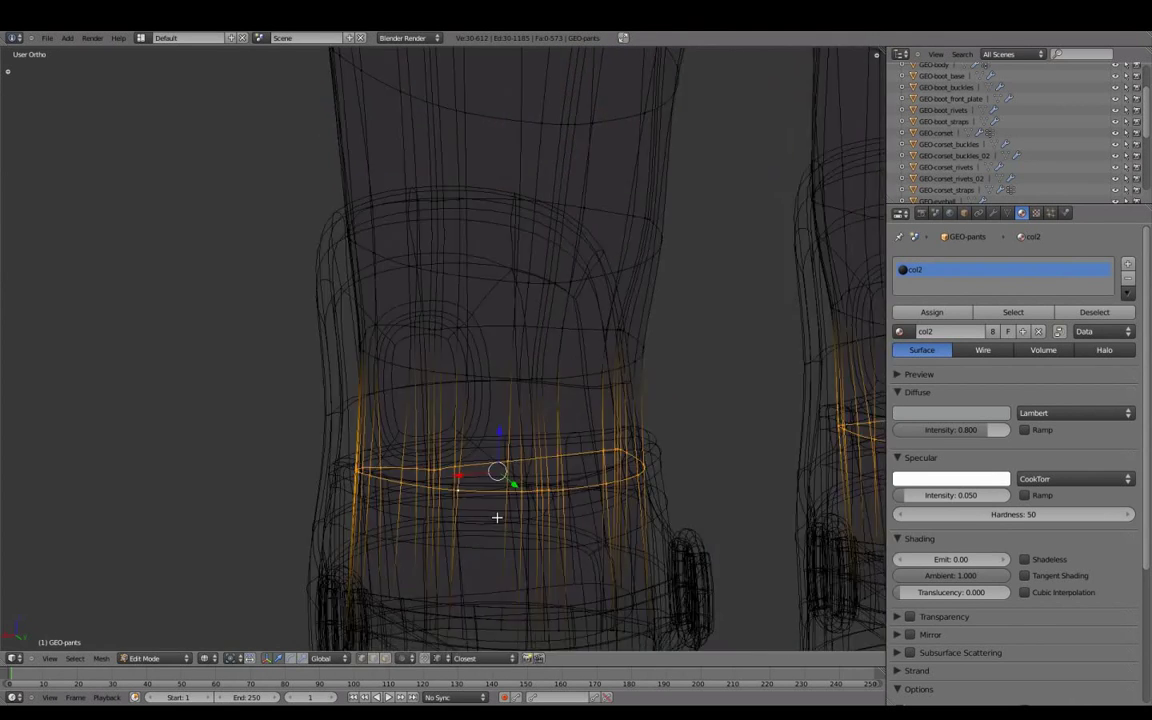
pyautogui.press('z')
pyautogui.hotkey('ctrl', 'e')
pyautogui.click(640, 507)
pyautogui.click(669, 548)
pyautogui.press('z')
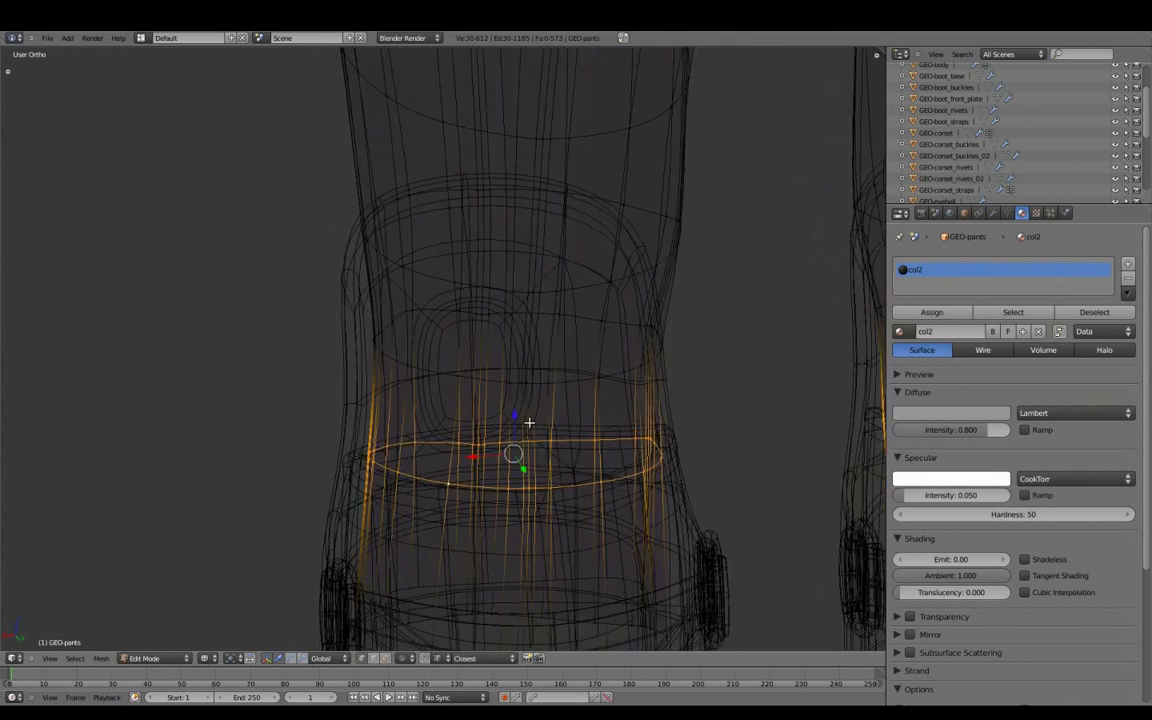
# Select the hem edges on the right side of the leg and move them down
pyautogui.keyDown('alt'); pyautogui.rightClick(735, 468); pyautogui.keyUp('alt')
pyautogui.press('z')
pyautogui.scroll(-2, 740, 471)
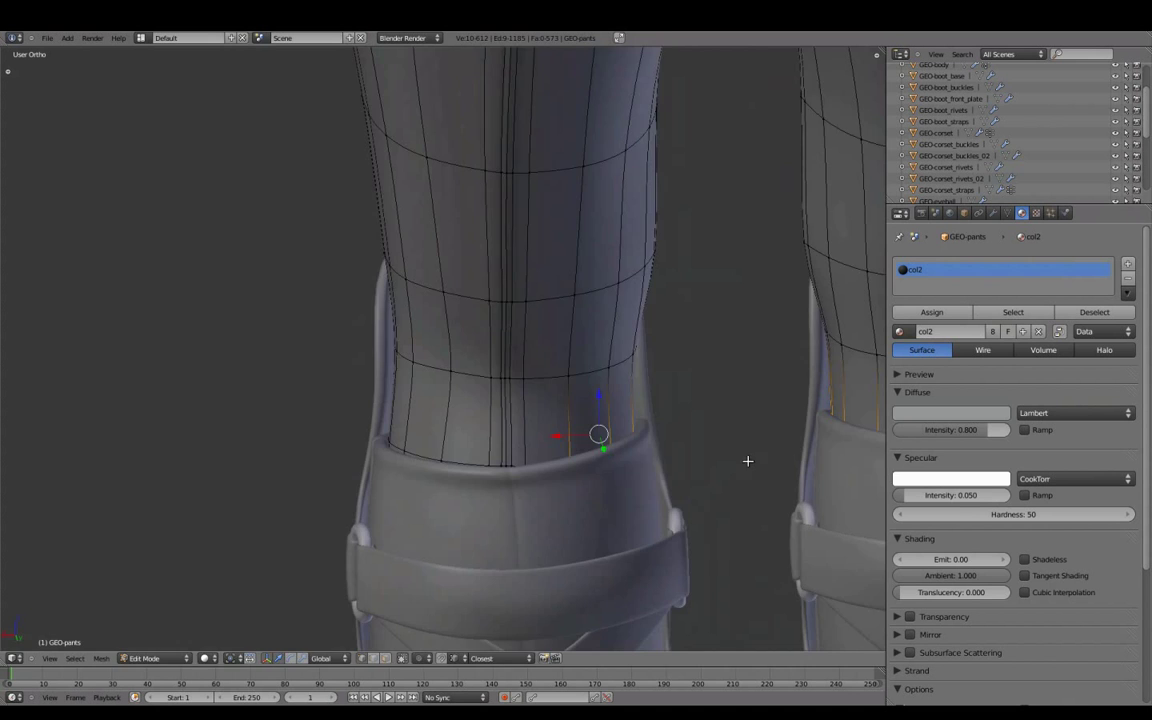
pyautogui.press('g')
pyautogui.press('g')
pyautogui.press('z')
pyautogui.press('z')
pyautogui.moveTo(560, 430)
pyautogui.mouseDown(button='middle')
pyautogui.moveTo(547, 442)
pyautogui.moveTo(618, 475)
pyautogui.mouseUp(button='middle')
# Orbit around the boot tops to check the hems sit snugly
pyautogui.hotkey('ctrl', 'e')
pyautogui.press('Escape')
pyautogui.scroll(-3, 458, 378)
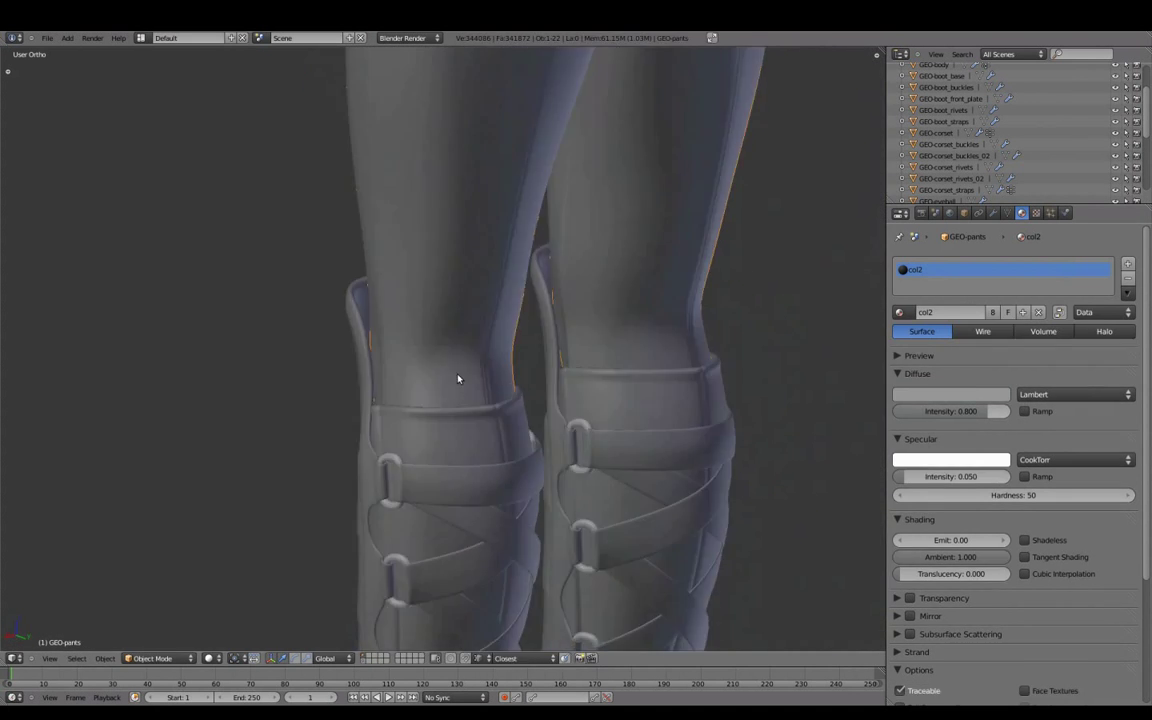
pyautogui.moveTo(458, 378); pyautogui.dragTo(560, 437, button='middle')
pyautogui.scroll(3, 488, 420)
pyautogui.moveTo(488, 420)
pyautogui.mouseDown(button='middle')
pyautogui.moveTo(535, 442)
pyautogui.moveTo(481, 422)
pyautogui.moveTo(530, 429)
pyautogui.mouseUp(button='middle')
# Turn off viewport Subsurf and isolate the pants leg in a local side view
pyautogui.click(993, 213)
pyautogui.click(1022, 366)
pyautogui.press('KP_3')
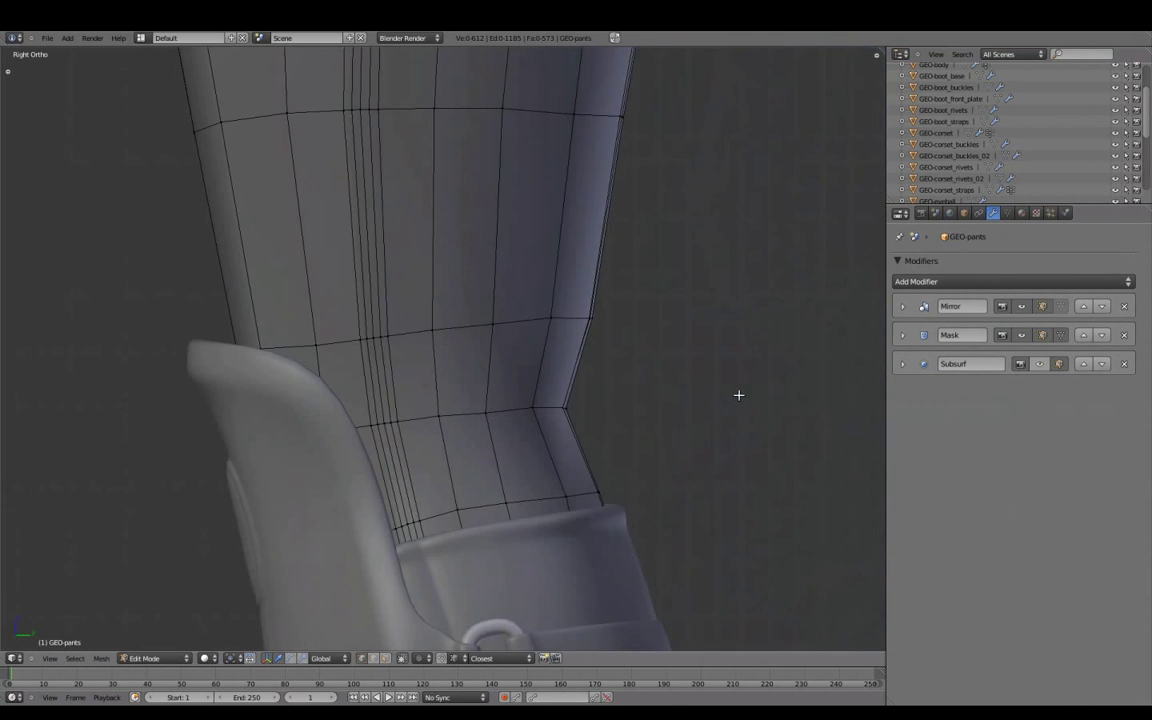
pyautogui.press('KP_Divide')
pyautogui.scroll(4, 517, 419)
pyautogui.rightClick(340, 330)
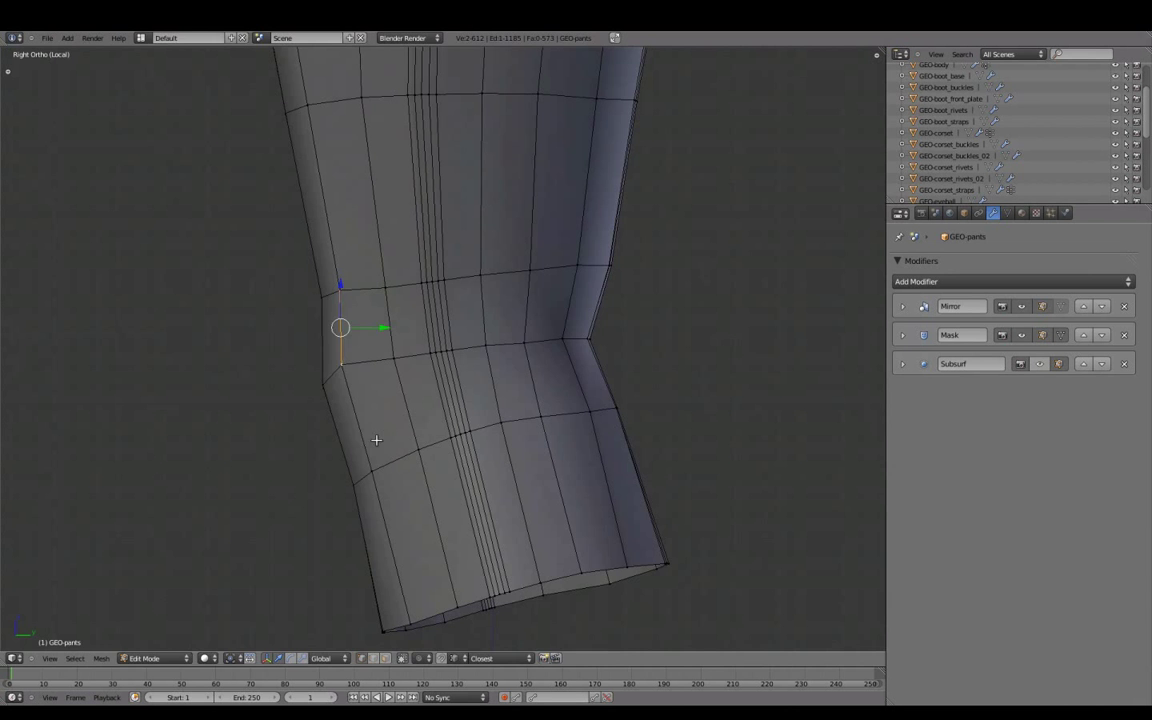
pyautogui.rightClick(373, 413)
pyautogui.moveTo(373, 413)
pyautogui.mouseDown(button='middle')
pyautogui.moveTo(661, 334)
pyautogui.moveTo(607, 345)
pyautogui.moveTo(620, 363)
pyautogui.moveTo(508, 357)
pyautogui.mouseUp(button='middle')
pyautogui.press('KP_3')
# Add two centred loop cuts across the knee with Ctrl+R
pyautogui.click(511, 315)
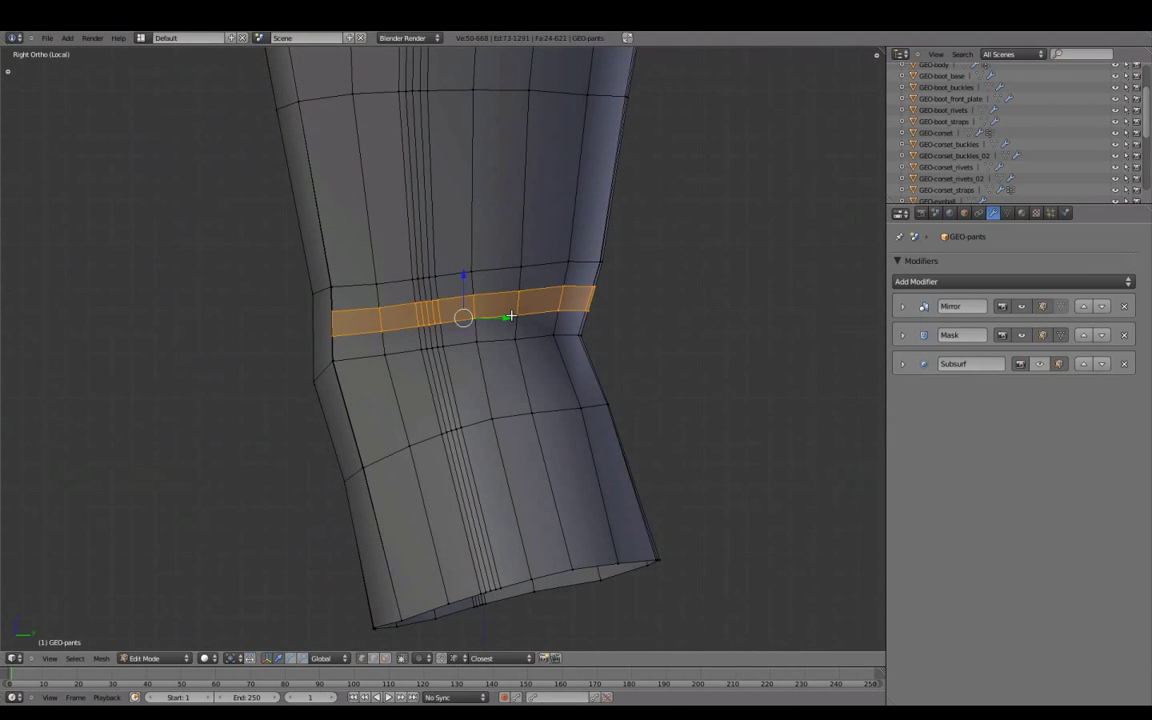
pyautogui.rightClick(511, 315)
pyautogui.hotkey('ctrl', 'r')
pyautogui.click(525, 370)
pyautogui.rightClick(525, 370)
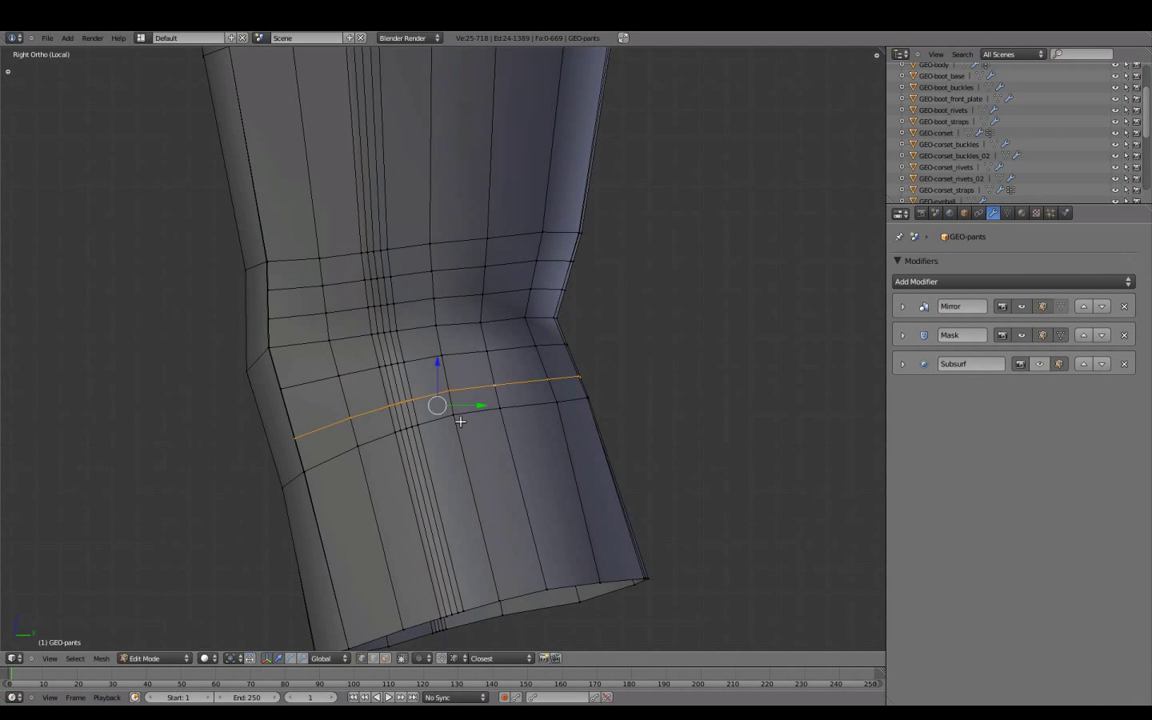
# Select the horizontal knee loops, toggling see-through view to inspect them
pyautogui.press('z')
pyautogui.press('z')
pyautogui.hotkey('ctrl', 'space')
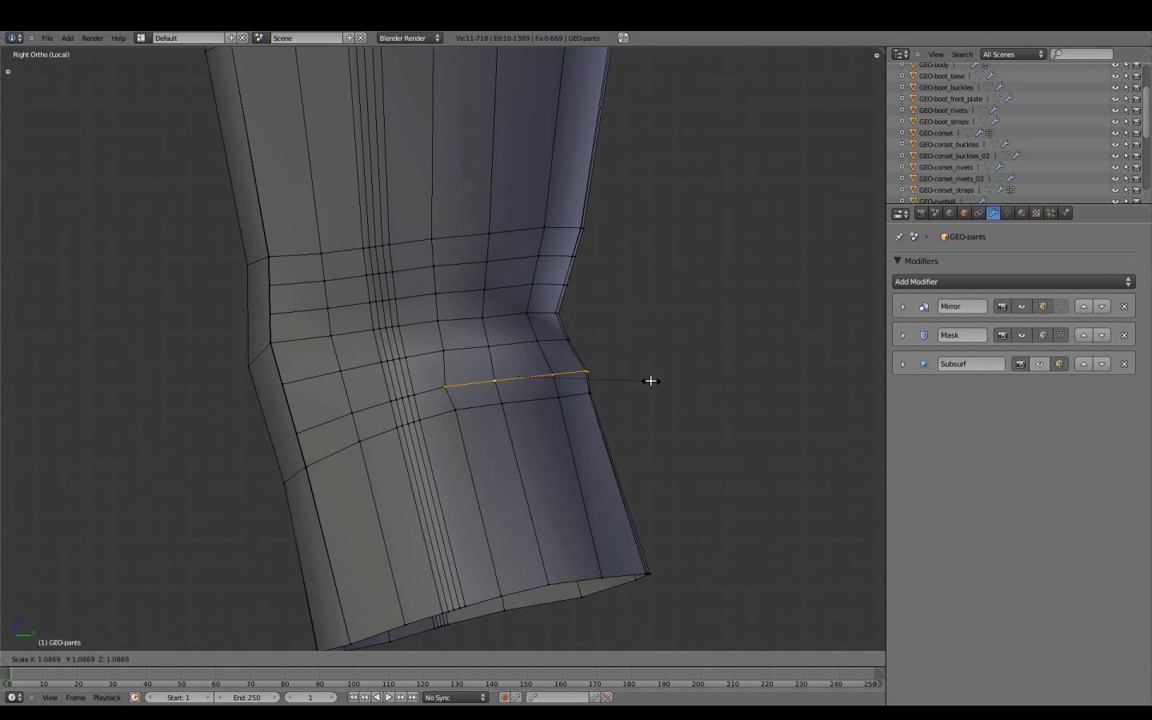
pyautogui.press('a')
pyautogui.press('z')
pyautogui.keyDown('alt'); pyautogui.rightClick(449, 319); pyautogui.keyUp('alt')
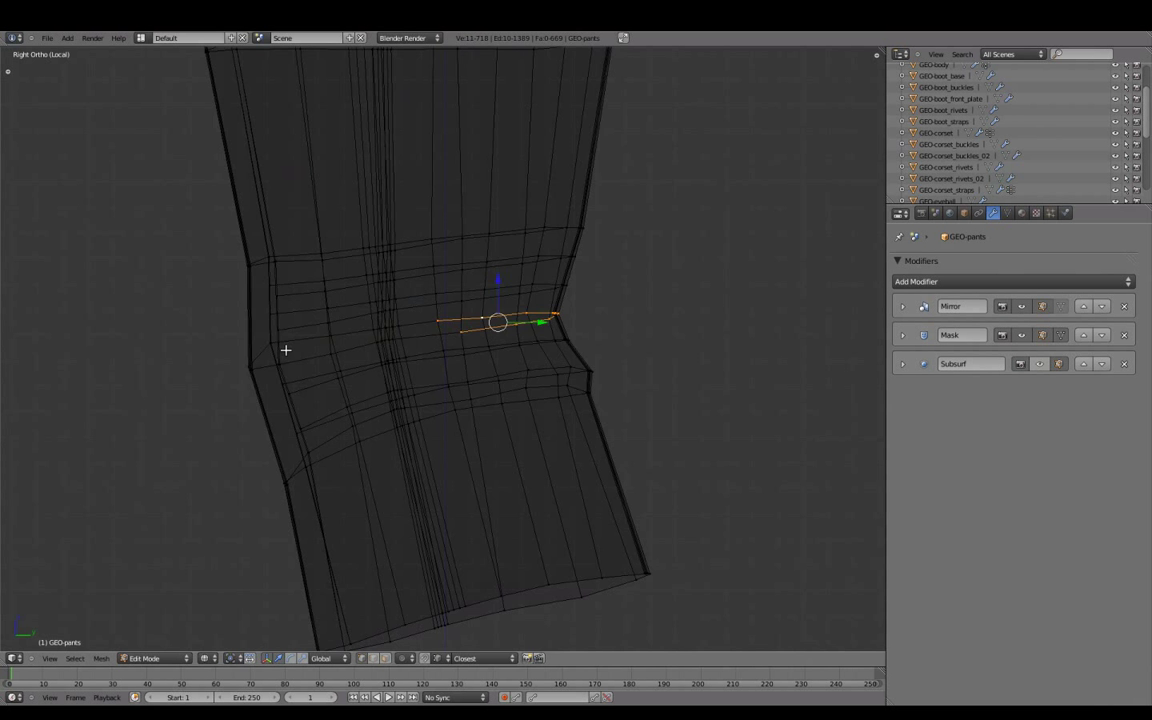
pyautogui.press('z')
pyautogui.press('a')
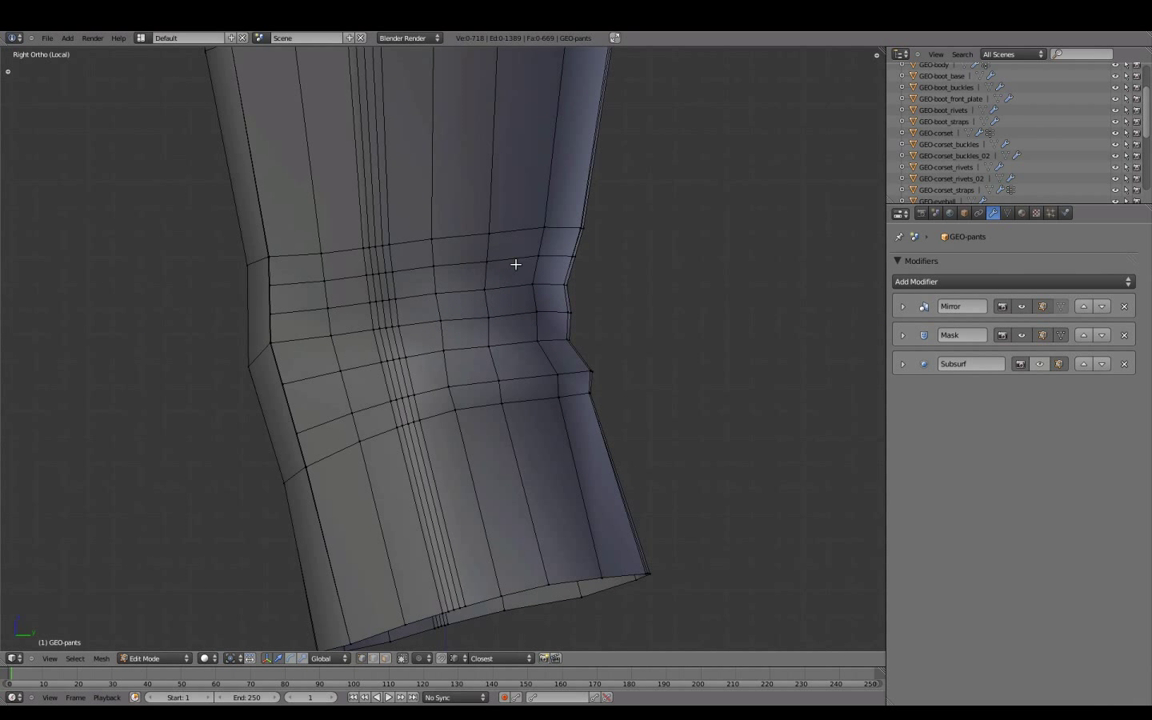
pyautogui.press('z')
pyautogui.keyDown('alt'); pyautogui.rightClick(339, 278); pyautogui.keyUp('alt')
pyautogui.press('z')
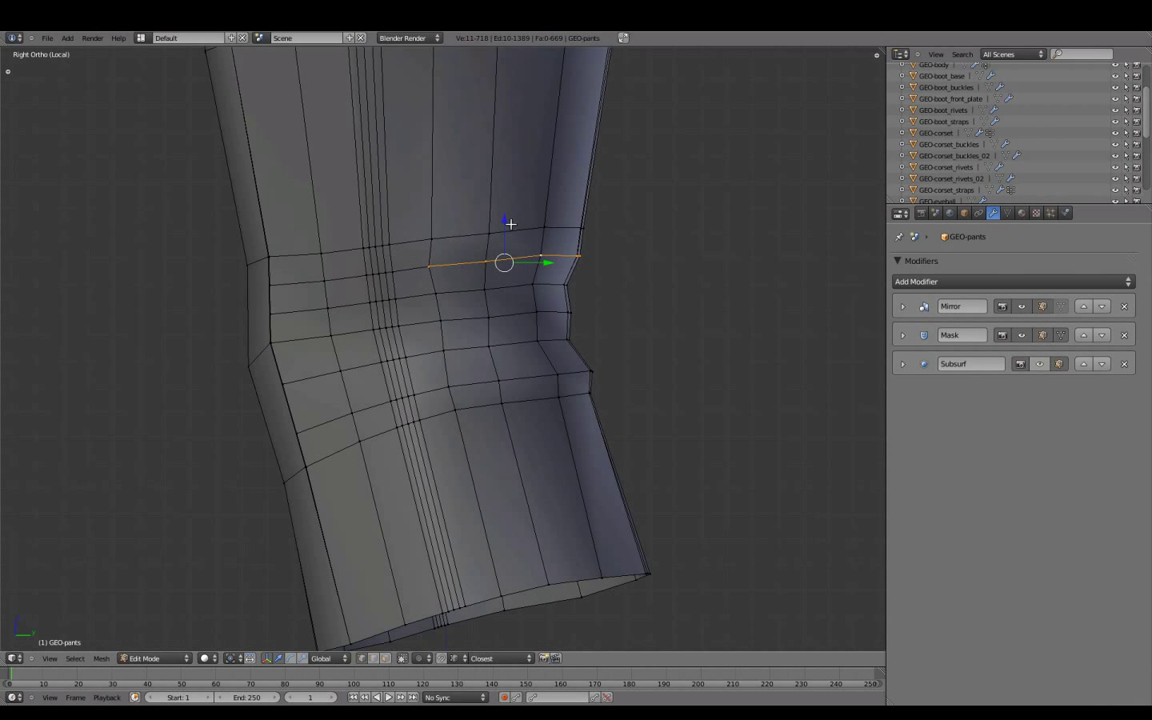
pyautogui.press('z')
# Move the lower knee loop along Z to deepen the crease
pyautogui.keyDown('alt'); pyautogui.rightClick(536, 374); pyautogui.keyUp('alt')
pyautogui.press('z')
pyautogui.press('g')
pyautogui.press('z')
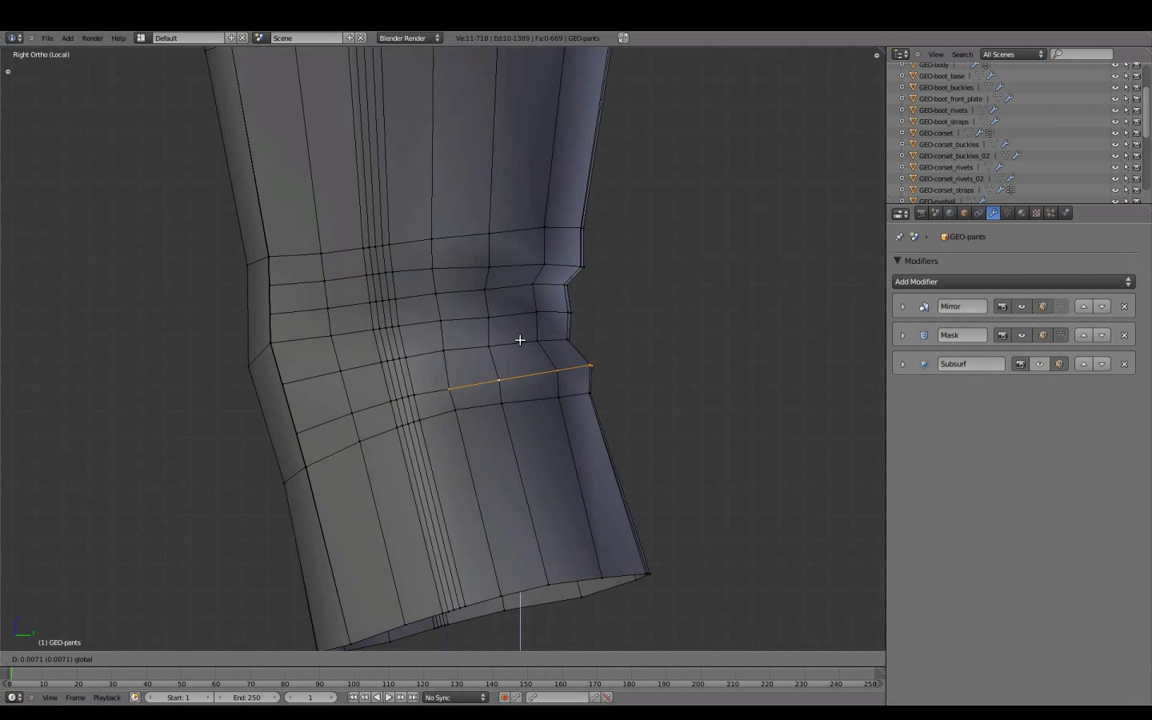
pyautogui.click(519, 340)
pyautogui.press('a')
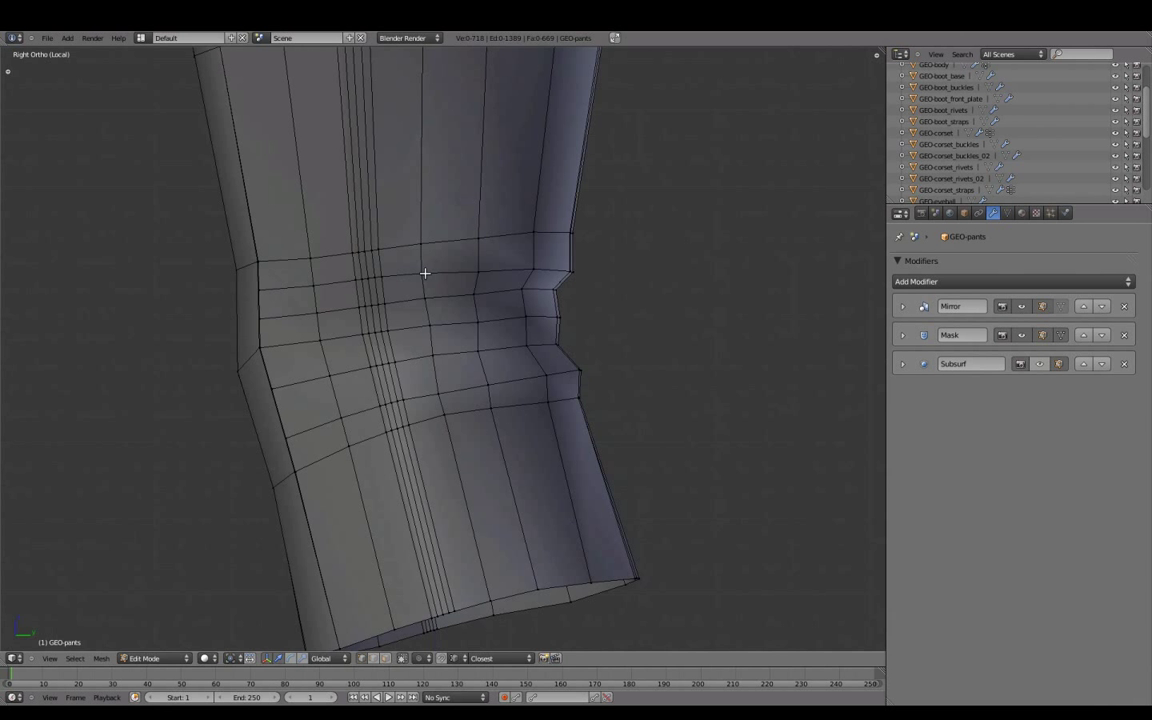
pyautogui.rightClick(553, 316)
# In back view, nudge vertices on the right side of the knee fold
pyautogui.press('ctrl+KP_1')
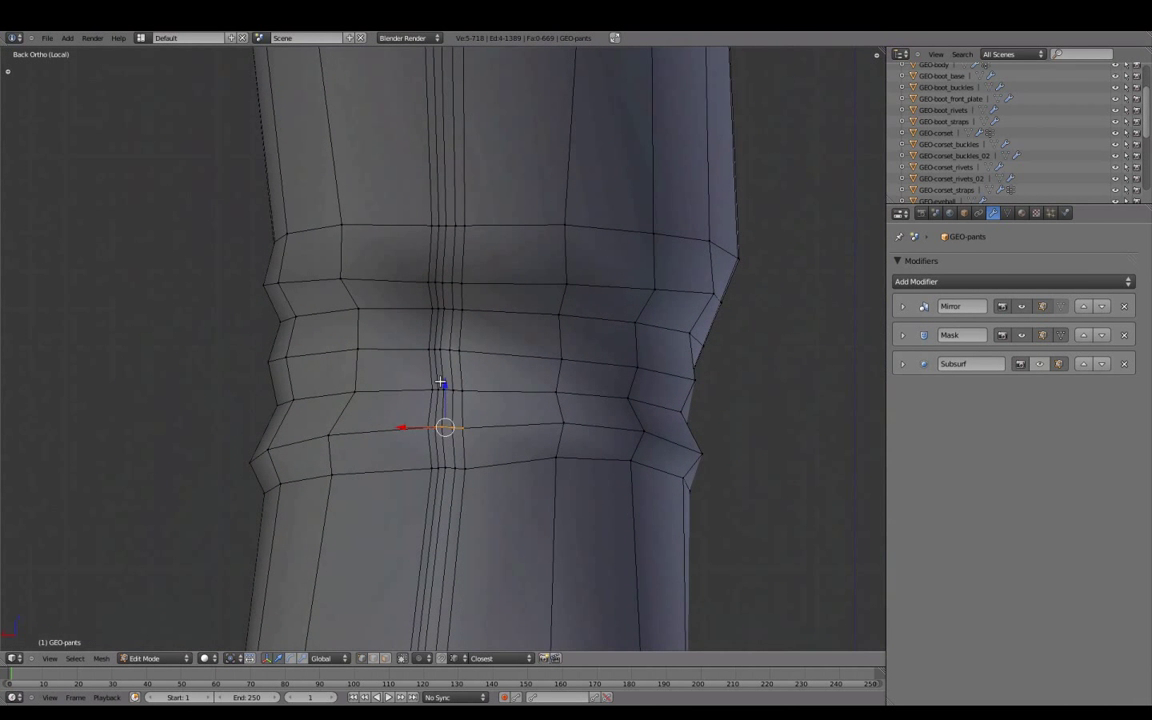
pyautogui.press('g')
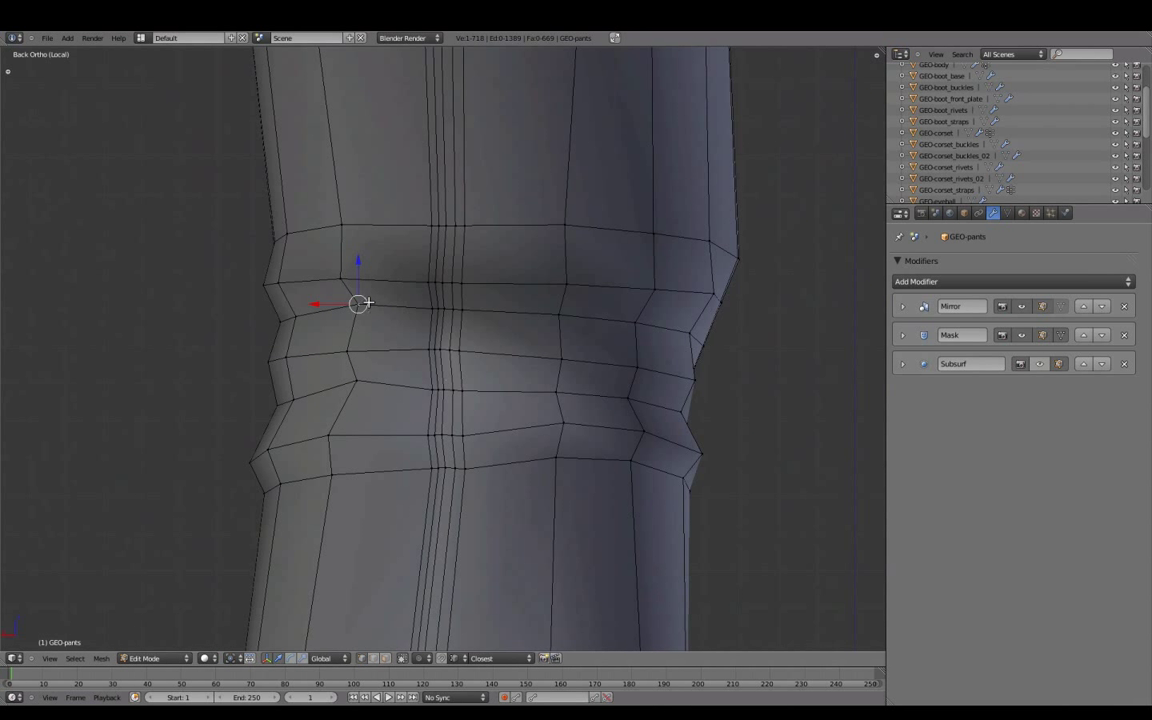
pyautogui.rightClick(576, 329)
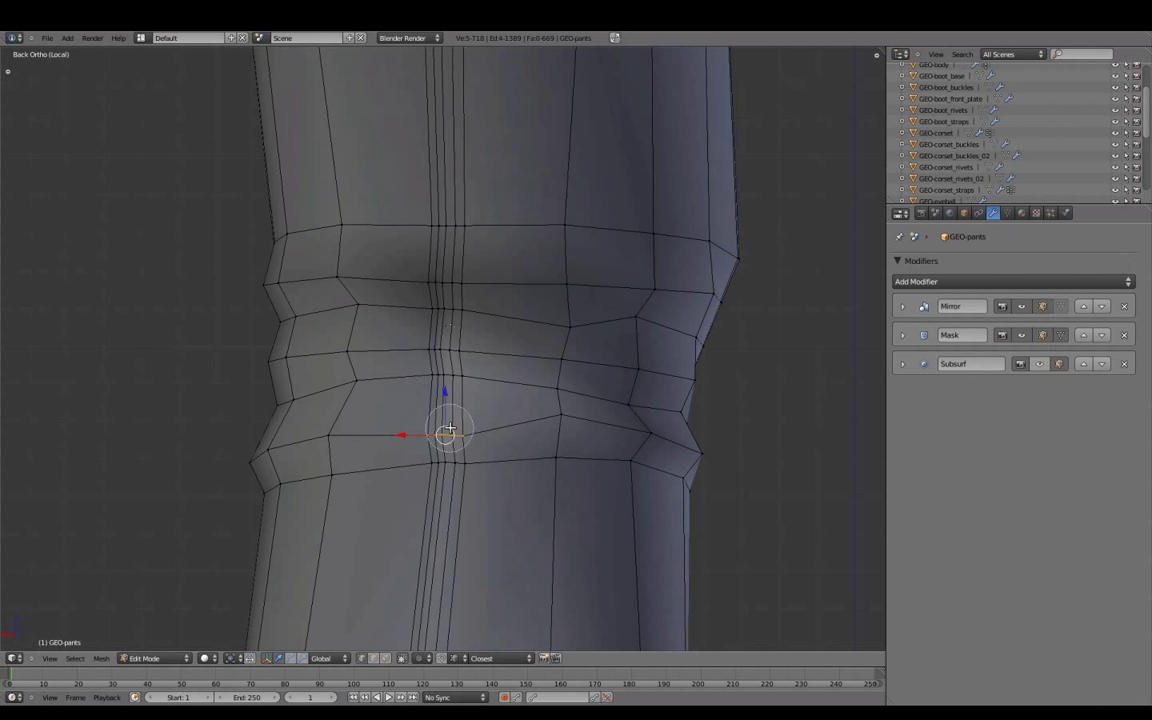
pyautogui.press('a')
pyautogui.keyDown('shift'); pyautogui.moveTo(482, 331); pyautogui.dragTo(474, 327, button='middle'); pyautogui.keyUp('shift')
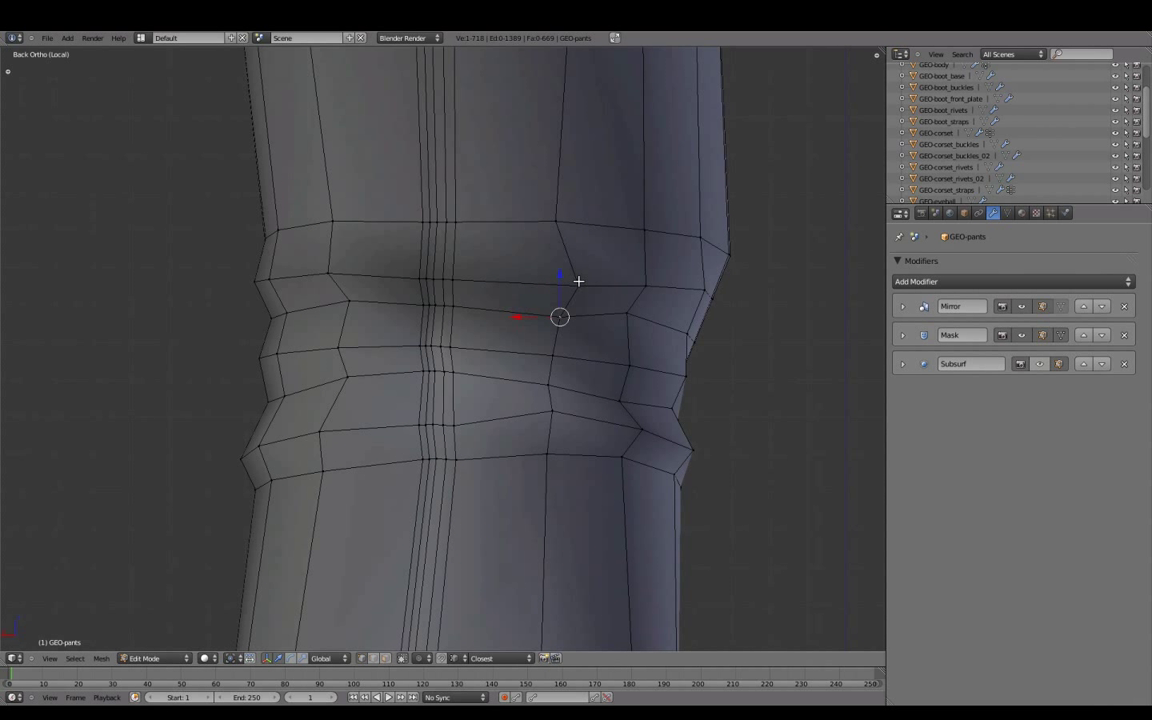
# Select vertices on the fold's outer, left and upper parts and move the middle band upward
pyautogui.rightClick(647, 296)
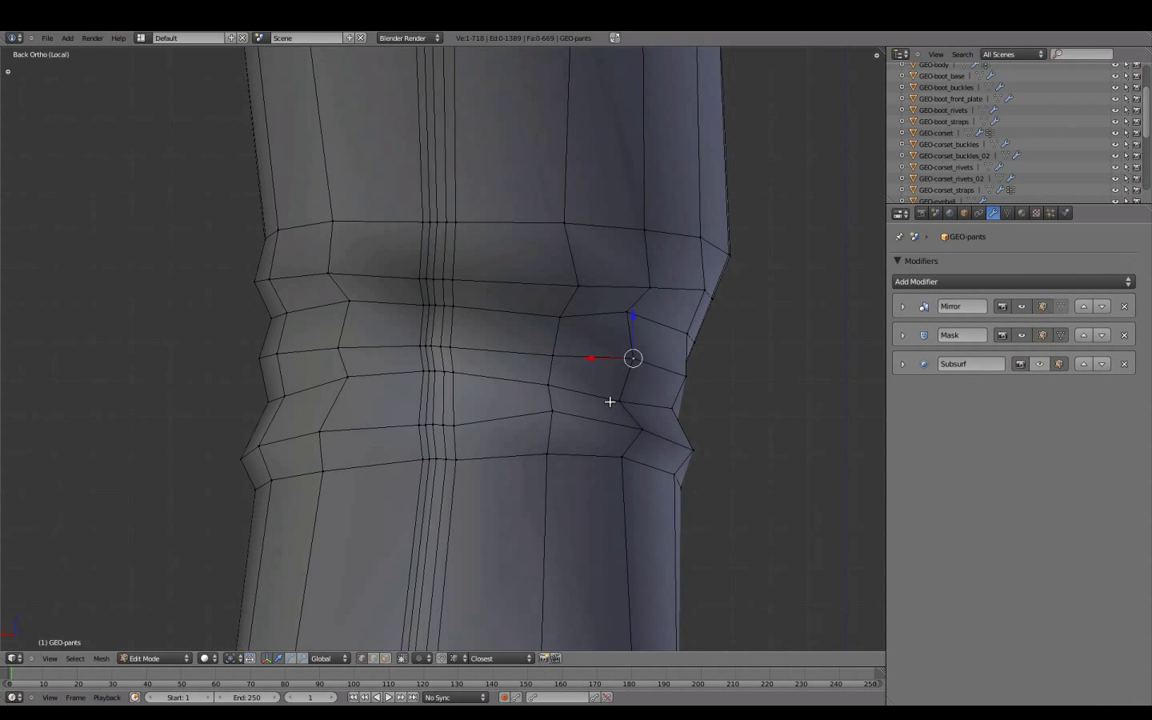
pyautogui.rightClick(298, 400)
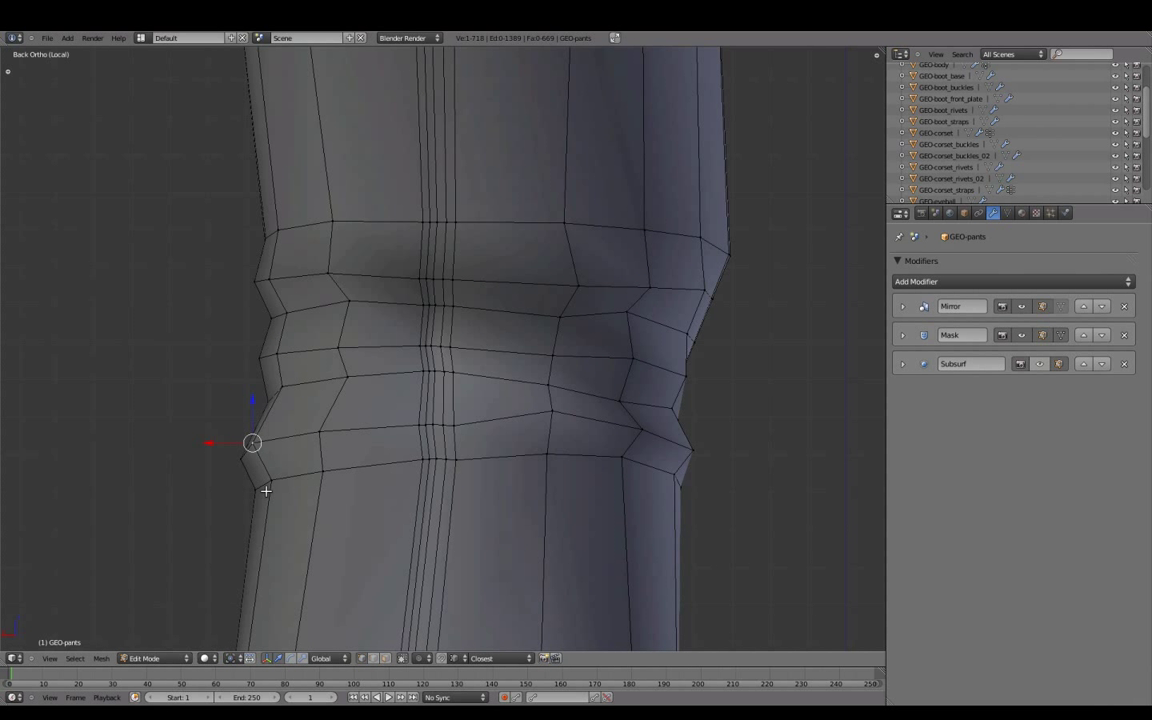
pyautogui.scroll(-1, 292, 427)
pyautogui.rightClick(358, 287)
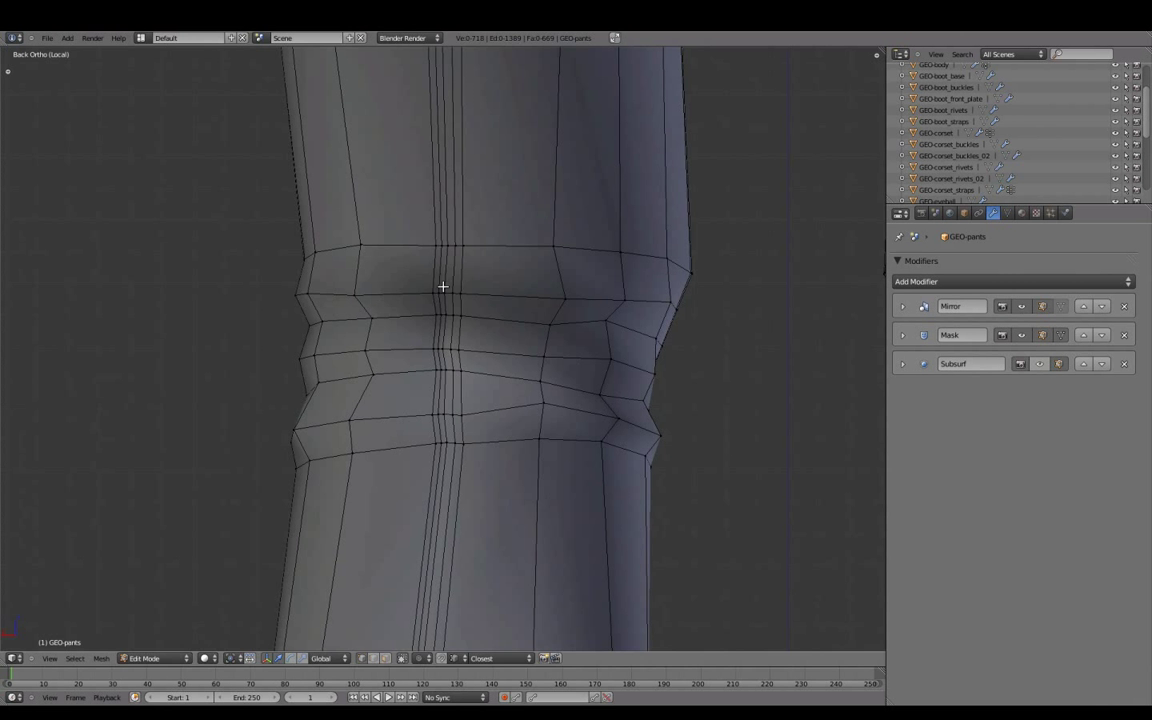
pyautogui.press('g')
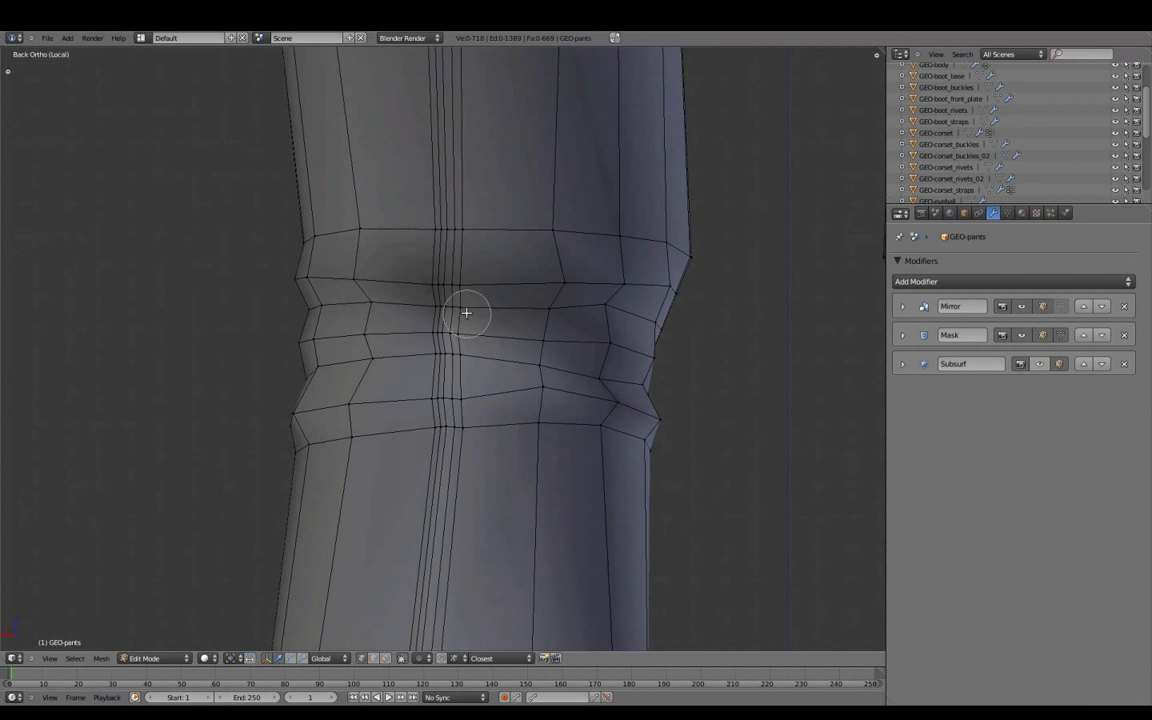
# Orbit around the leg to check the uneven knee folds from an angle
pyautogui.moveTo(440, 301)
pyautogui.mouseDown(button='middle')
pyautogui.moveTo(656, 401)
pyautogui.moveTo(427, 483)
pyautogui.moveTo(429, 465)
pyautogui.moveTo(364, 405)
pyautogui.moveTo(347, 417)
pyautogui.moveTo(343, 357)
pyautogui.moveTo(357, 356)
pyautogui.mouseUp(button='middle')
pyautogui.press('Escape')
pyautogui.moveTo(413, 328)
pyautogui.mouseDown(button='middle')
pyautogui.moveTo(666, 465)
pyautogui.moveTo(496, 435)
pyautogui.moveTo(489, 367)
pyautogui.mouseUp(button='middle')
pyautogui.rightClick(505, 345)
pyautogui.moveTo(561, 388)
pyautogui.mouseDown(button='middle')
pyautogui.moveTo(510, 400)
pyautogui.moveTo(437, 561)
pyautogui.moveTo(504, 416)
pyautogui.moveTo(463, 404)
pyautogui.mouseUp(button='middle')
# Try axis-constrained moves on the selected knee vertex, orbiting to judge each attempt
pyautogui.press('g')
pyautogui.press('Escape')
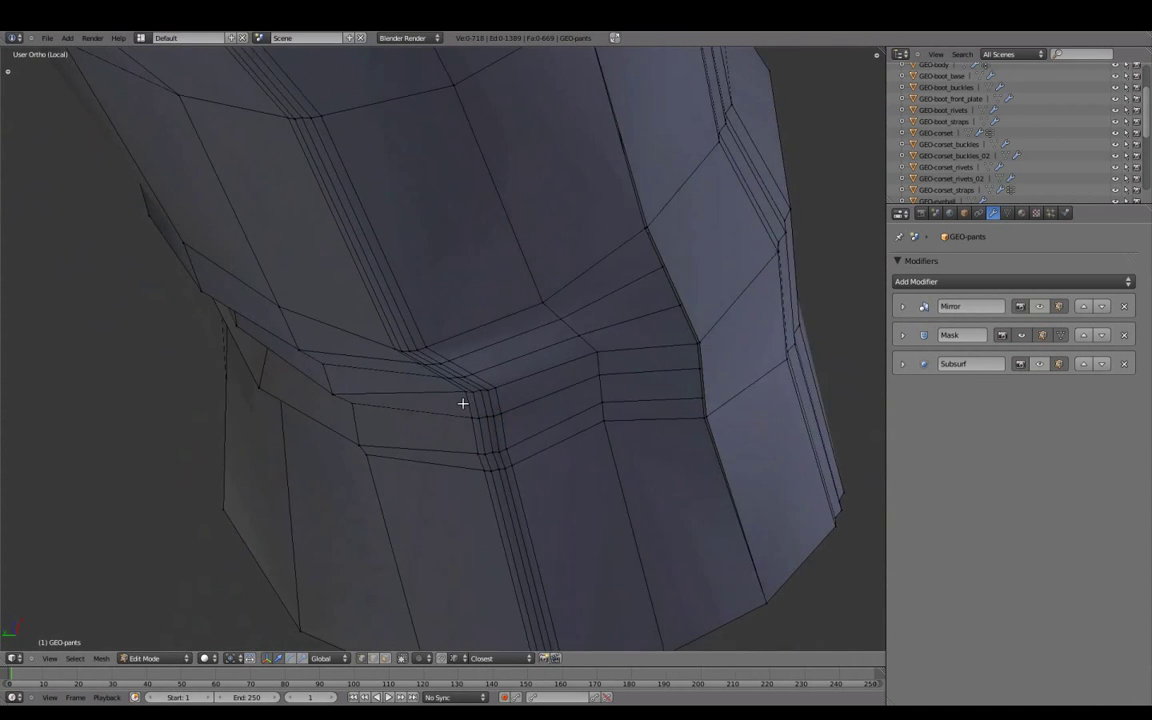
pyautogui.press('g')
pyautogui.press('Escape')
pyautogui.moveTo(355, 352)
pyautogui.mouseDown(button='middle')
pyautogui.moveTo(499, 375)
pyautogui.moveTo(309, 373)
pyautogui.moveTo(329, 290)
pyautogui.moveTo(380, 309)
pyautogui.moveTo(375, 384)
pyautogui.moveTo(856, 386)
pyautogui.mouseUp(button='middle')
pyautogui.press('g')
pyautogui.press('Escape')
pyautogui.press('g')
pyautogui.press('Escape')
pyautogui.press('Escape')
# Shift the knee edge loop into a sharp notch, previewing the smoothed pants in Object Mode
pyautogui.press('Tab')
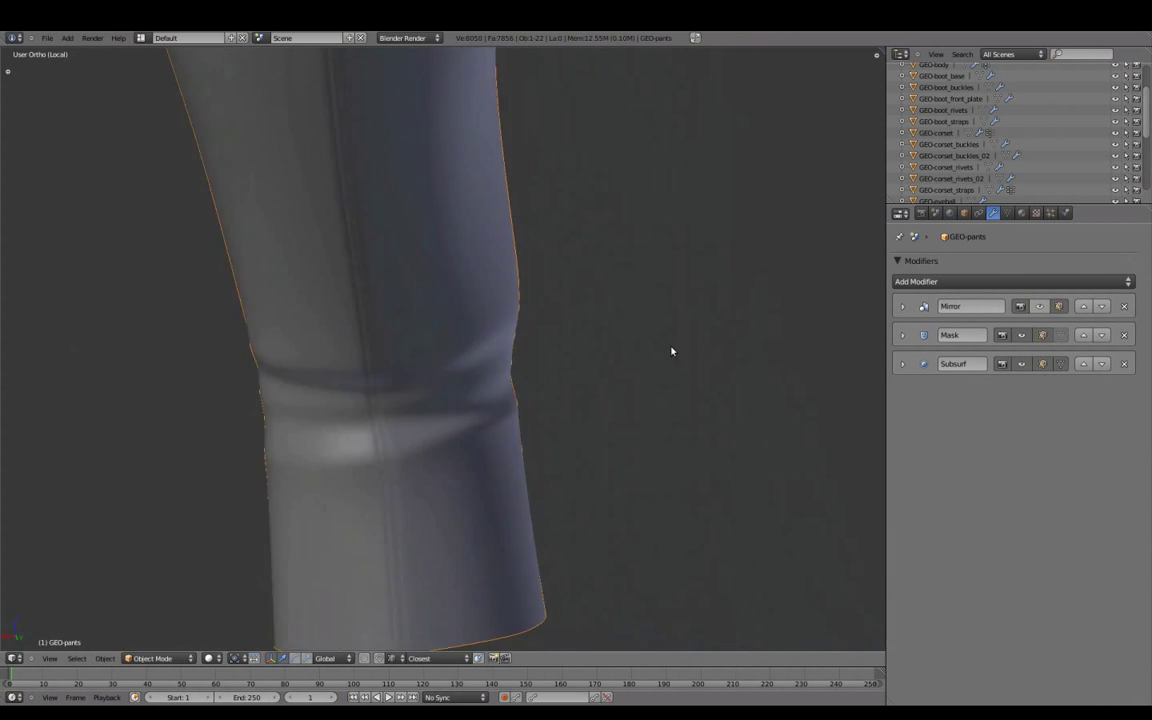
pyautogui.moveTo(674, 350); pyautogui.dragTo(553, 387, button='middle')
pyautogui.press('Tab')
pyautogui.moveTo(471, 406); pyautogui.dragTo(543, 360, button='middle')
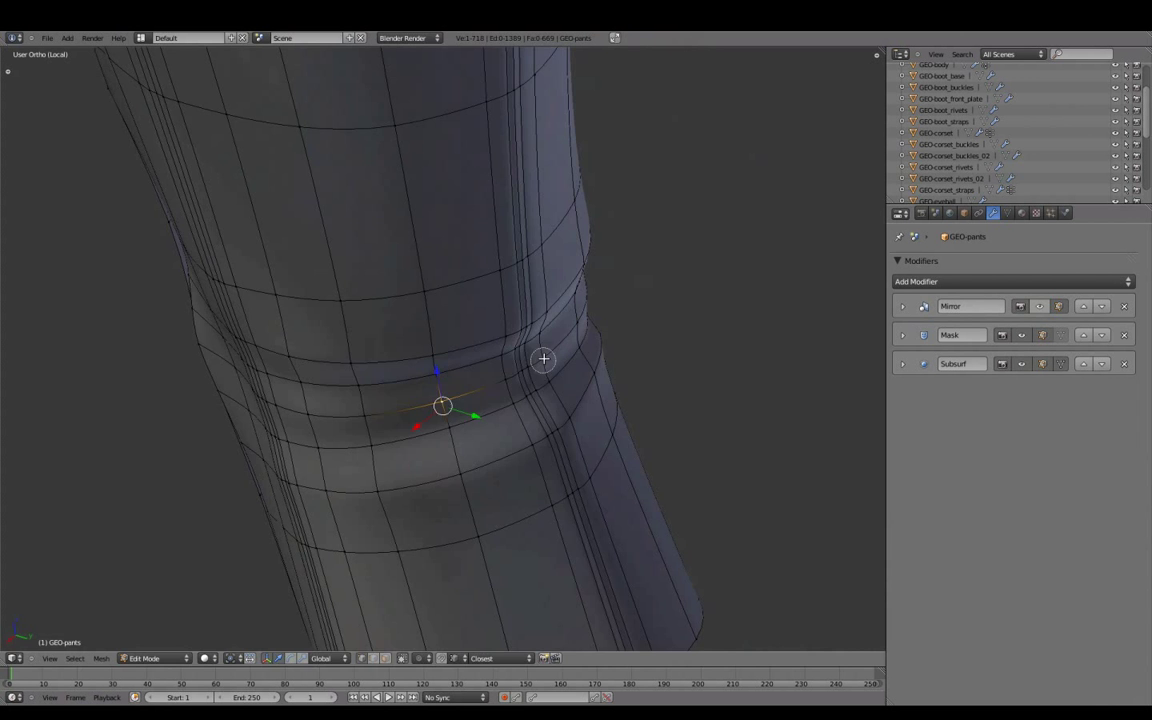
pyautogui.press('g')
pyautogui.press('Escape')
pyautogui.moveTo(535, 404); pyautogui.dragTo(584, 352, button='middle')
pyautogui.click(586, 306)
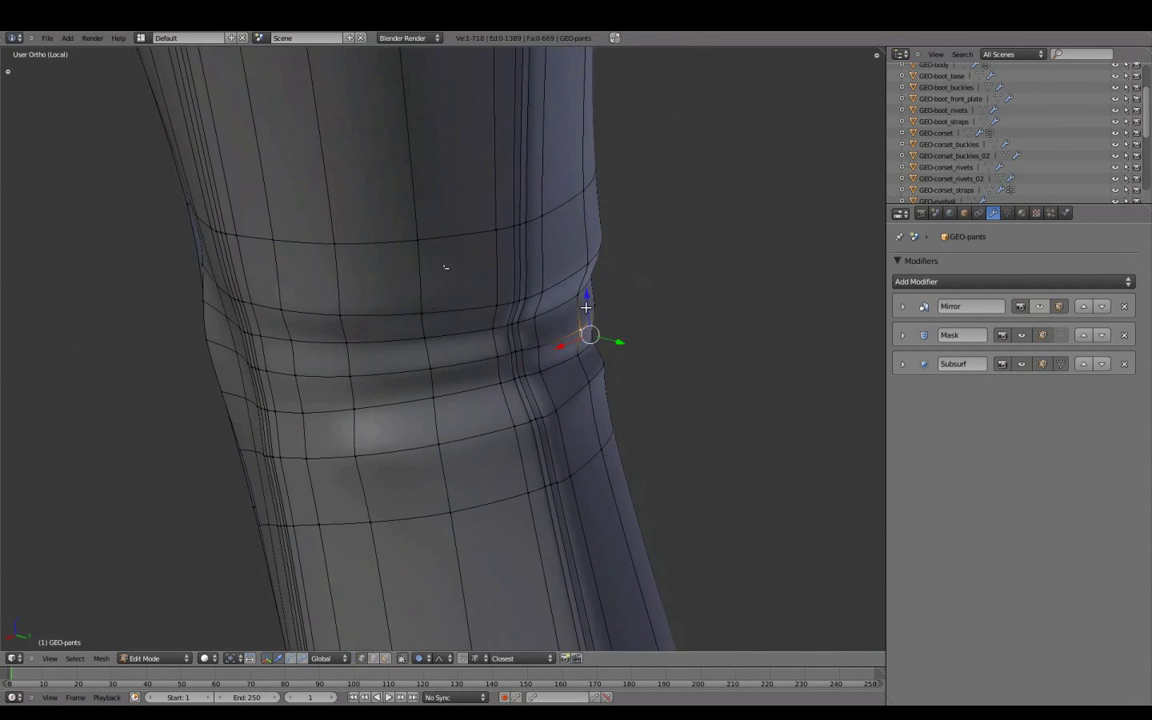
pyautogui.moveTo(446, 267)
pyautogui.mouseDown(button='middle')
pyautogui.moveTo(429, 442)
pyautogui.moveTo(673, 375)
pyautogui.moveTo(507, 378)
pyautogui.moveTo(728, 491)
pyautogui.moveTo(532, 352)
pyautogui.moveTo(463, 378)
pyautogui.moveTo(424, 352)
pyautogui.mouseUp(button='middle')
pyautogui.press('Tab')
pyautogui.press('Tab')
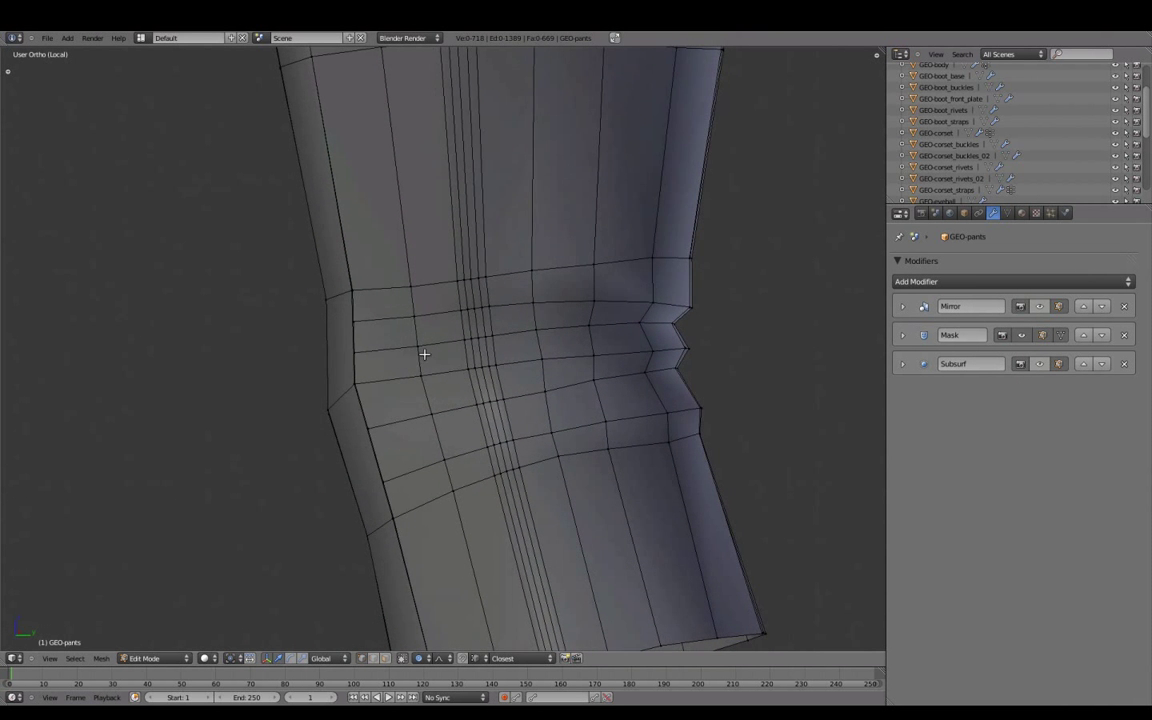
# Dissolve the two faces beside the knee's left vertex into one
pyautogui.rightClick(397, 364)
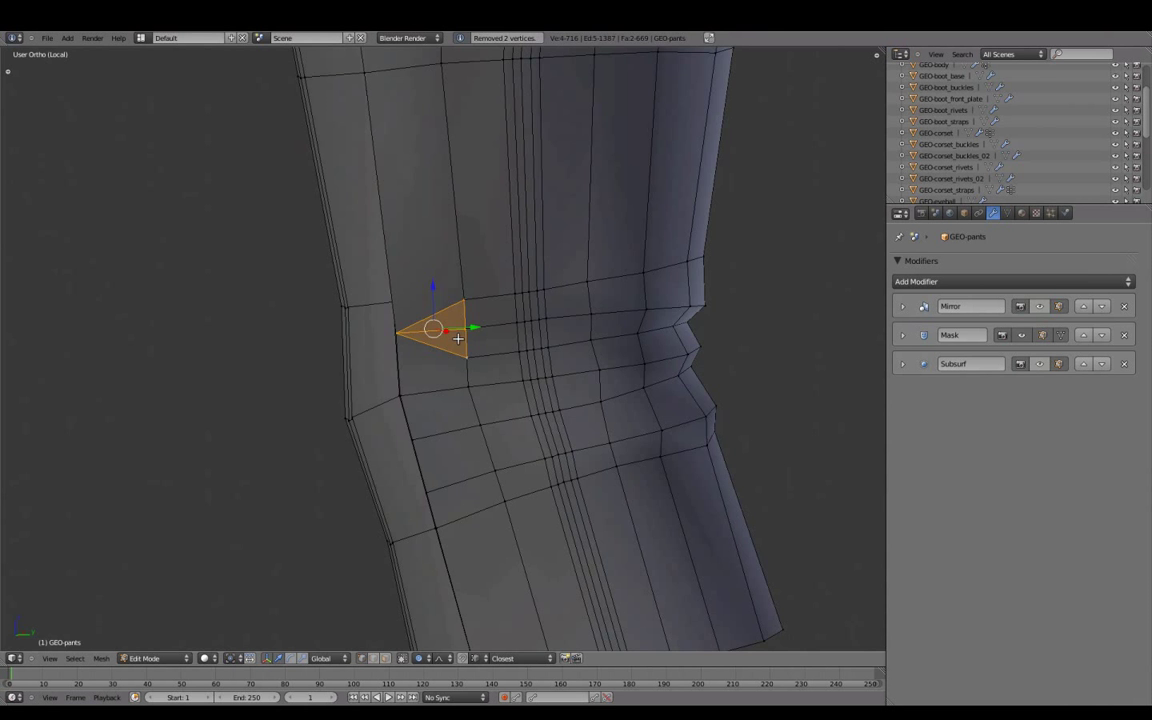
pyautogui.hotkey('ctrl', 'x')
pyautogui.moveTo(458, 338); pyautogui.dragTo(509, 305, button='middle')
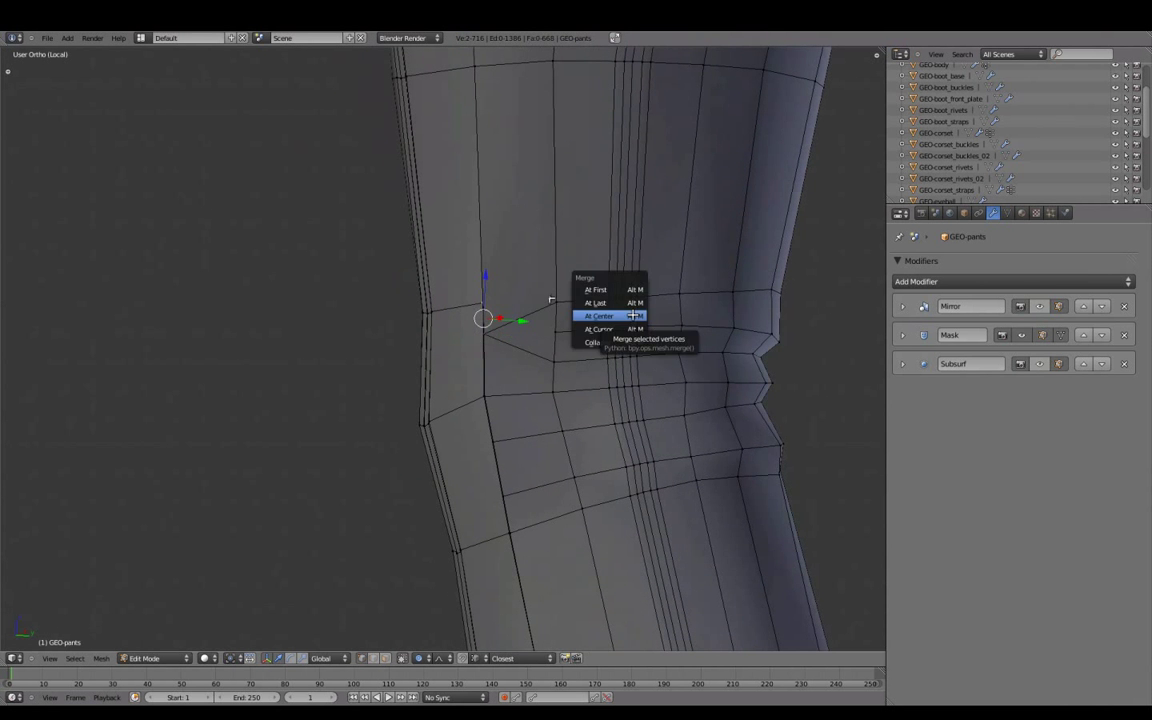
pyautogui.click(632, 315)
pyautogui.moveTo(632, 315)
pyautogui.mouseDown(button='middle')
pyautogui.moveTo(542, 370)
pyautogui.moveTo(571, 375)
pyautogui.moveTo(522, 319)
pyautogui.moveTo(503, 444)
pyautogui.mouseUp(button='middle')
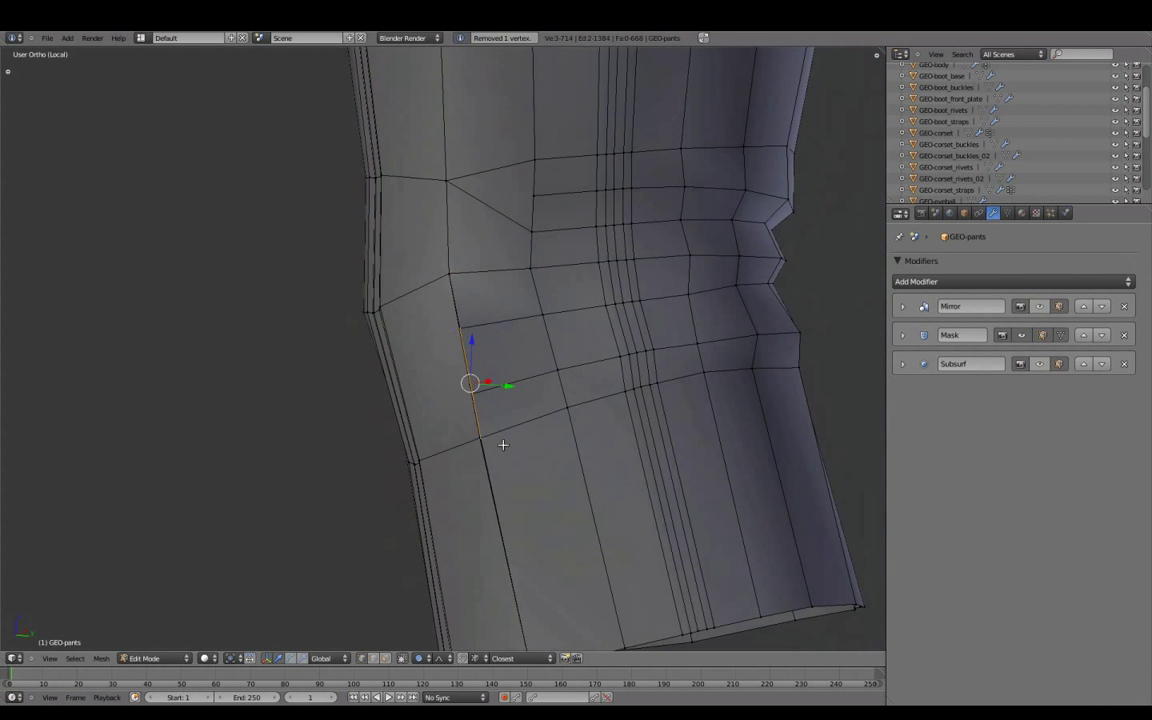
# Merge pairs of selected knee vertices at their center with Alt+M
pyautogui.moveTo(565, 373); pyautogui.dragTo(553, 268, button='middle')
pyautogui.rightClick(553, 268)
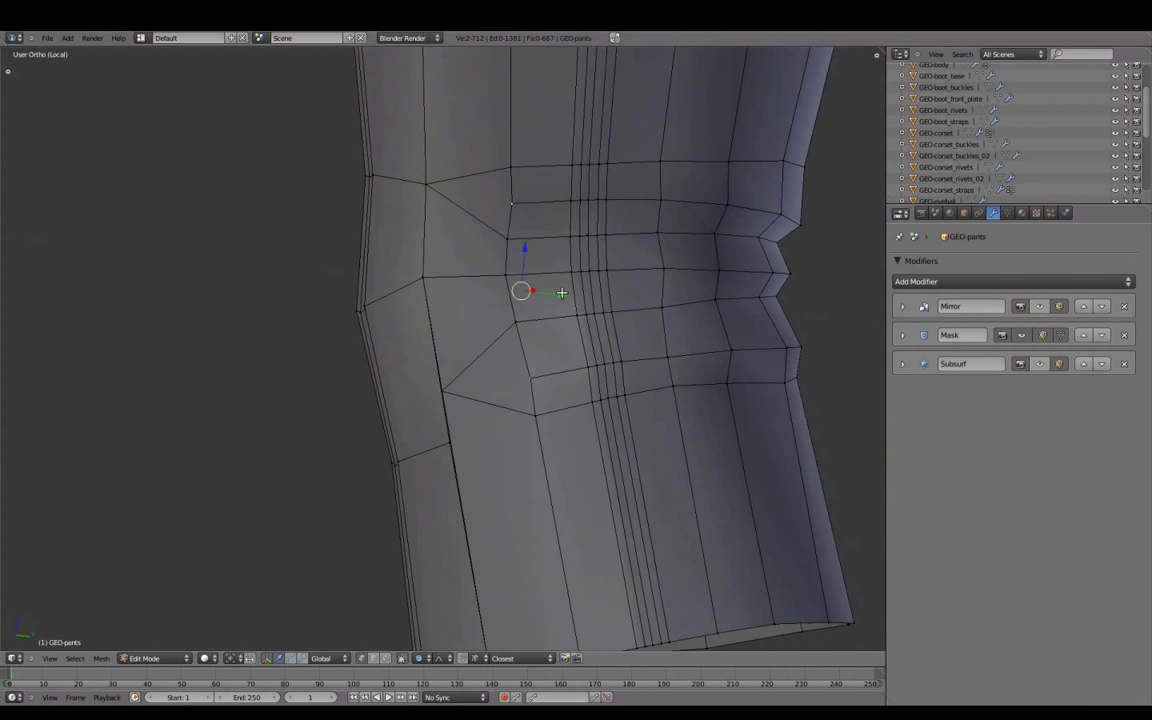
pyautogui.moveTo(614, 298)
pyautogui.mouseDown(button='middle')
pyautogui.moveTo(728, 408)
pyautogui.moveTo(589, 373)
pyautogui.moveTo(470, 372)
pyautogui.mouseUp(button='middle')
pyautogui.hotkey('alt', 'm')
pyautogui.click(728, 408)
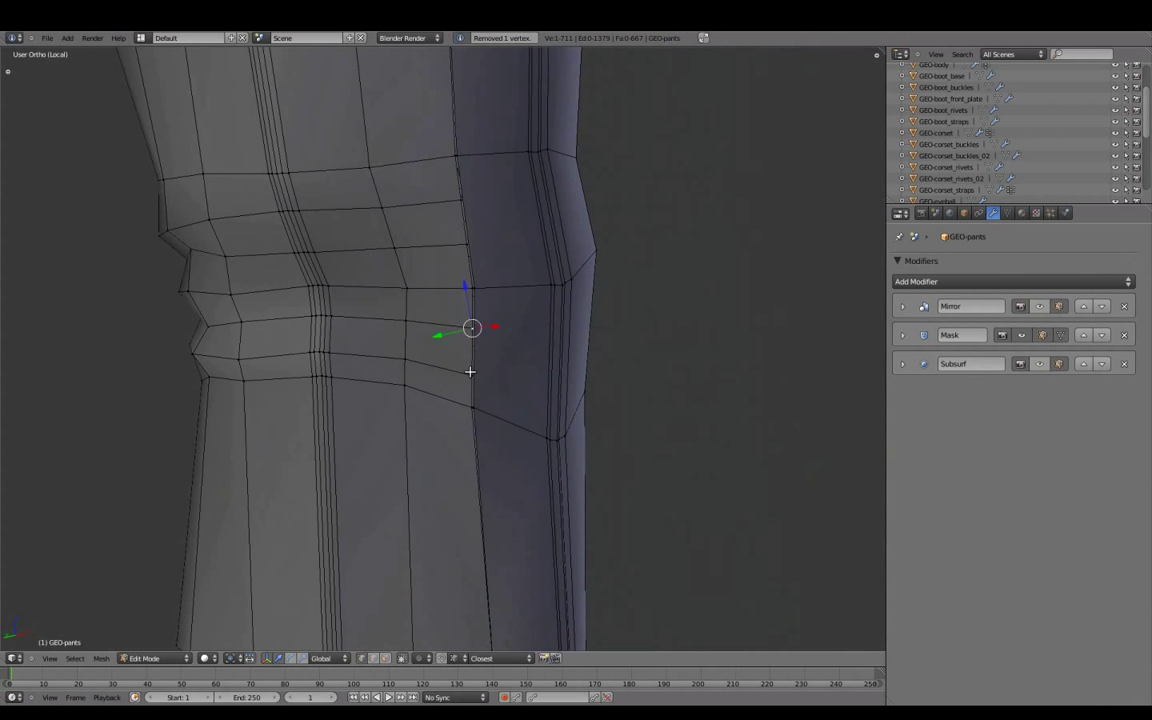
pyautogui.click(391, 356)
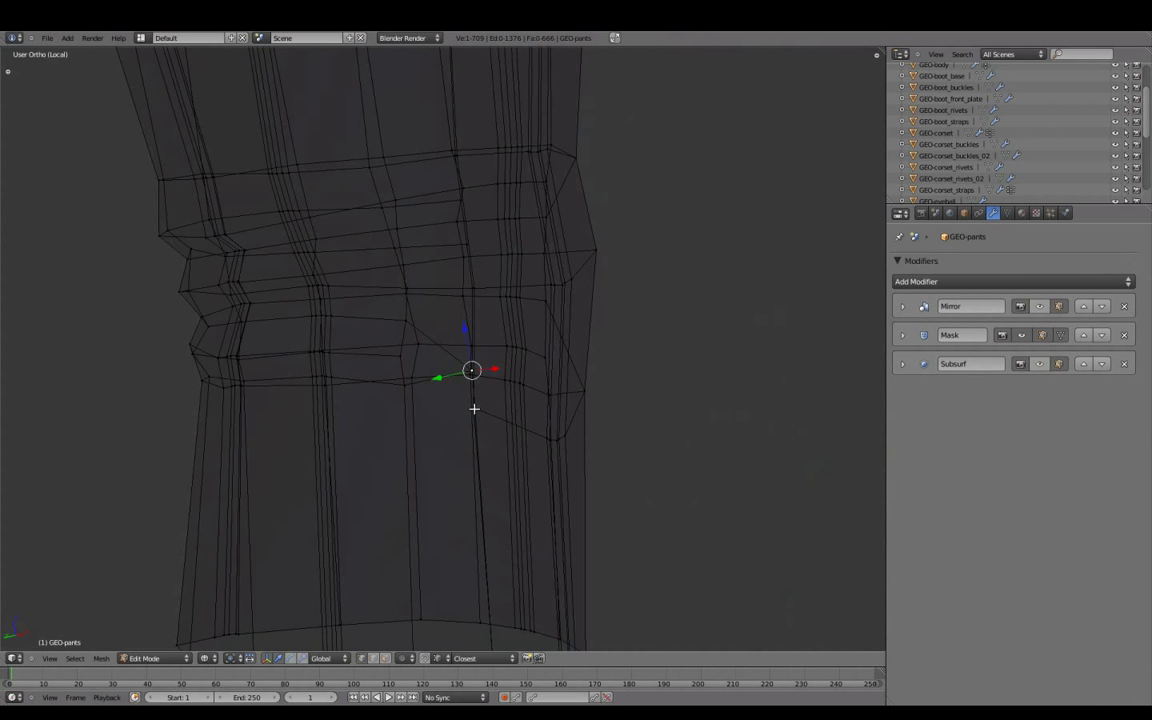
pyautogui.hotkey('alt', 'm')
pyautogui.click(515, 406)
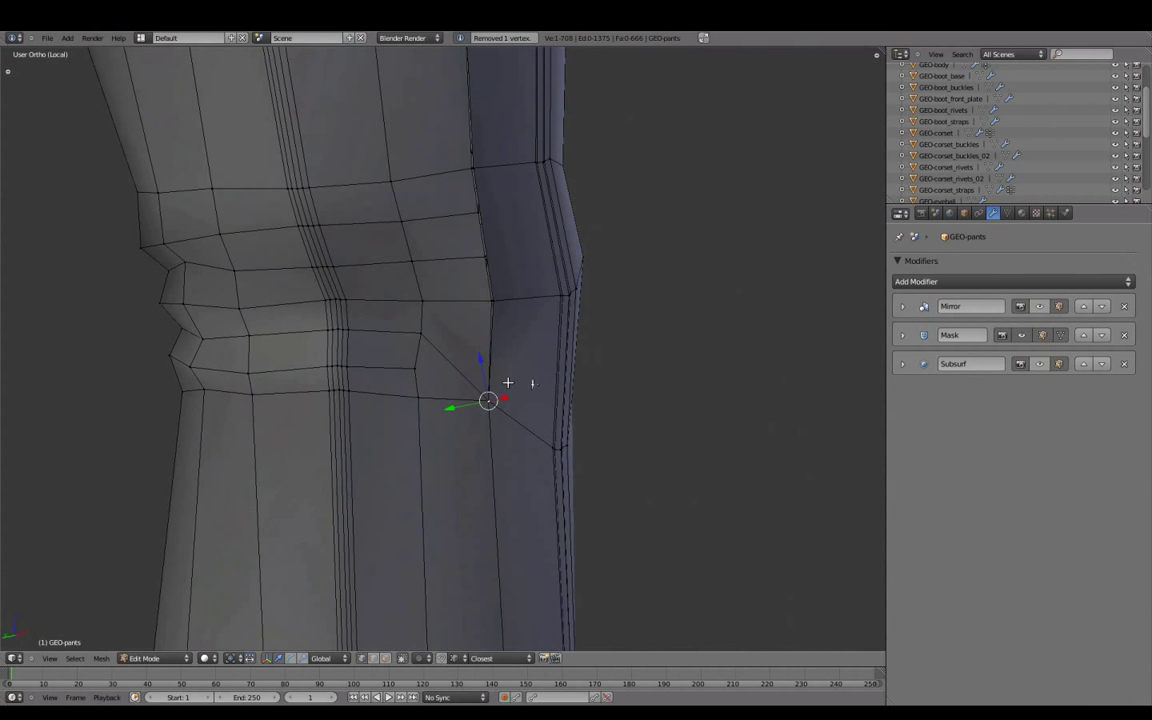
# Undo a bad merge that removed two vertices on a vertical edge chain
pyautogui.click(414, 375)
pyautogui.moveTo(607, 316); pyautogui.dragTo(584, 282, button='middle')
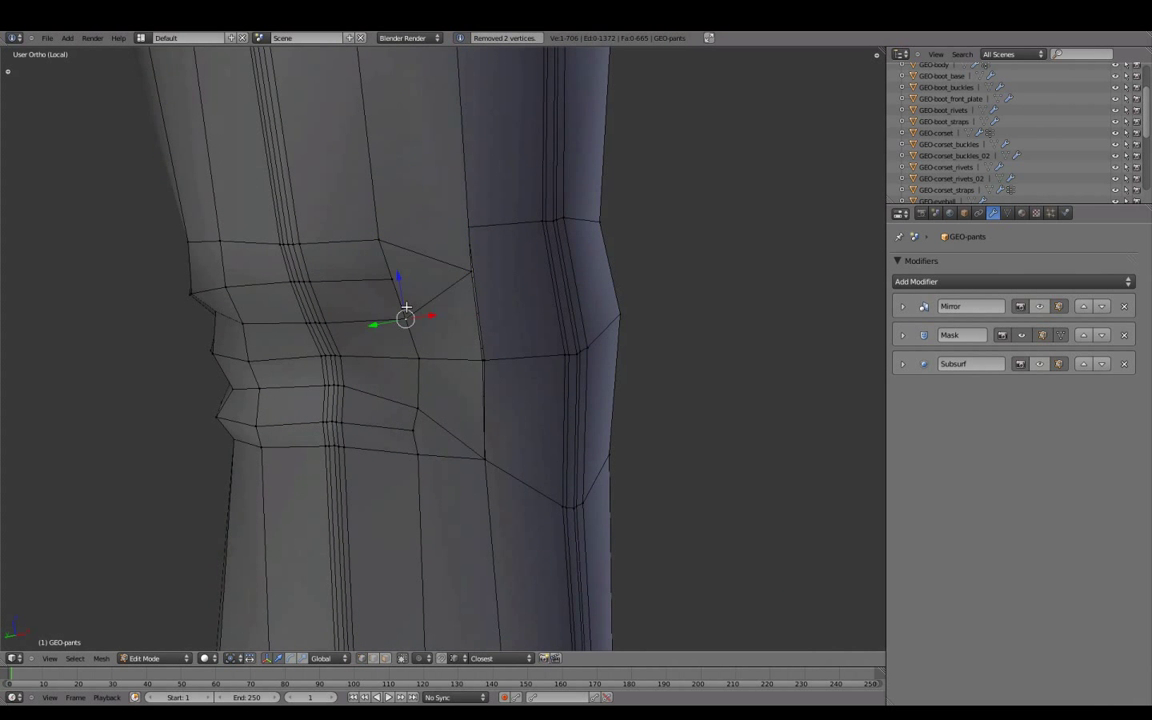
pyautogui.hotkey('ctrl', 'z')
pyautogui.moveTo(405, 310)
pyautogui.mouseDown(button='middle')
pyautogui.moveTo(441, 317)
pyautogui.moveTo(491, 352)
pyautogui.mouseUp(button='middle')
pyautogui.click(410, 285)
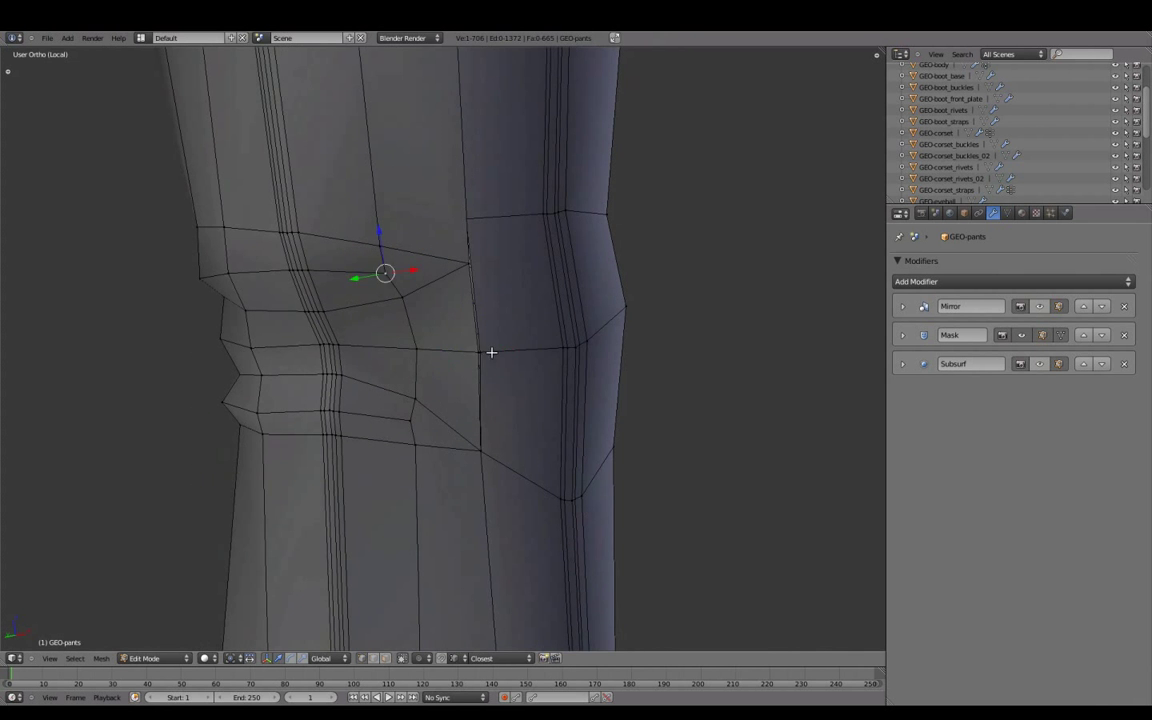
# Merge the hidden duplicate vertices in see-through view and nudge a vertex along one axis
pyautogui.press('z')
pyautogui.press('z')
pyautogui.hotkey('alt', 'm')
pyautogui.click(520, 285)
pyautogui.moveTo(520, 285)
pyautogui.mouseDown(button='middle')
pyautogui.moveTo(495, 202)
pyautogui.moveTo(512, 386)
pyautogui.moveTo(532, 388)
pyautogui.moveTo(560, 357)
pyautogui.moveTo(531, 346)
pyautogui.moveTo(506, 399)
pyautogui.moveTo(501, 368)
pyautogui.moveTo(589, 283)
pyautogui.mouseUp(button='middle')
pyautogui.press('g')
pyautogui.click(495, 202)
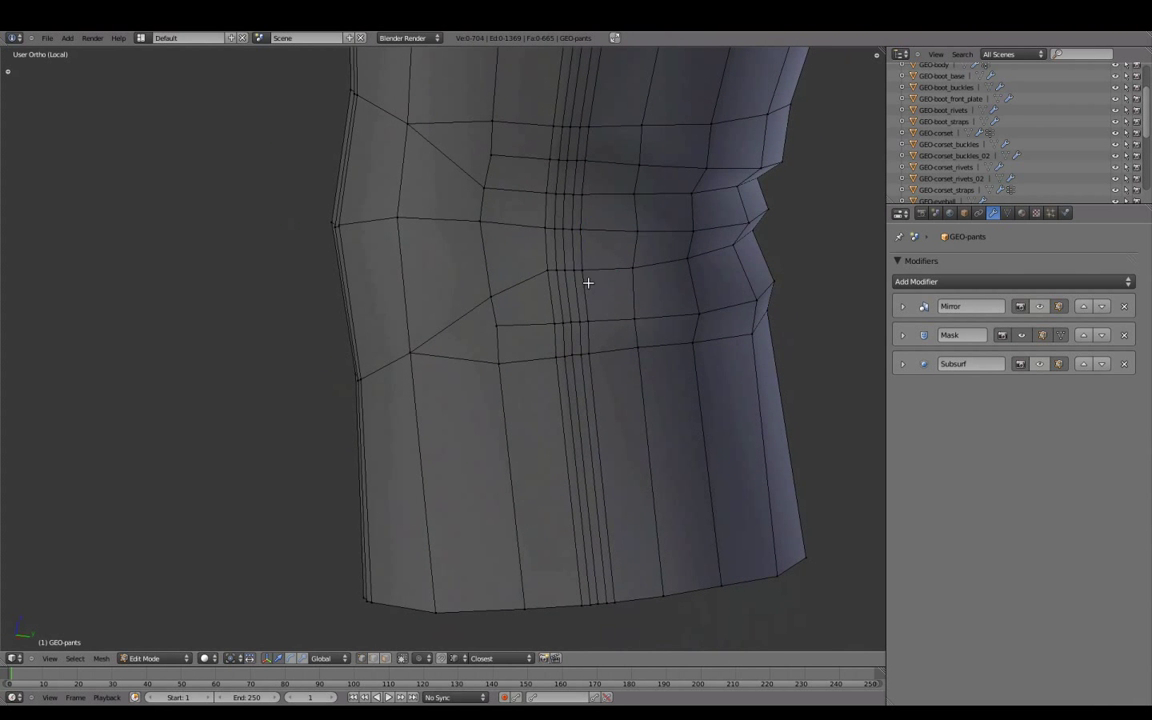
# Edge-slide a crease loop across the knee to a new position along the leg
pyautogui.keyDown('alt'); pyautogui.click(589, 283); pyautogui.keyUp('alt')
pyautogui.hotkey('ctrl', 'e')
pyautogui.click(748, 315)
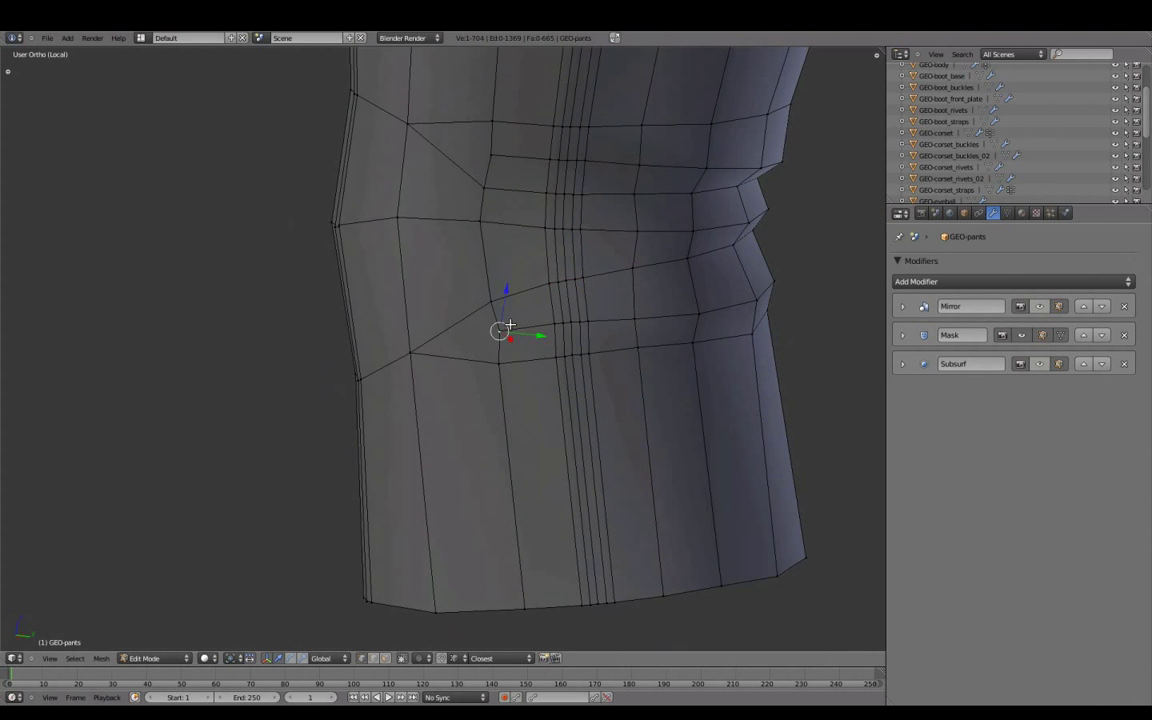
pyautogui.moveTo(510, 325)
pyautogui.mouseDown(button='middle')
pyautogui.moveTo(586, 396)
pyautogui.moveTo(619, 232)
pyautogui.mouseUp(button='middle')
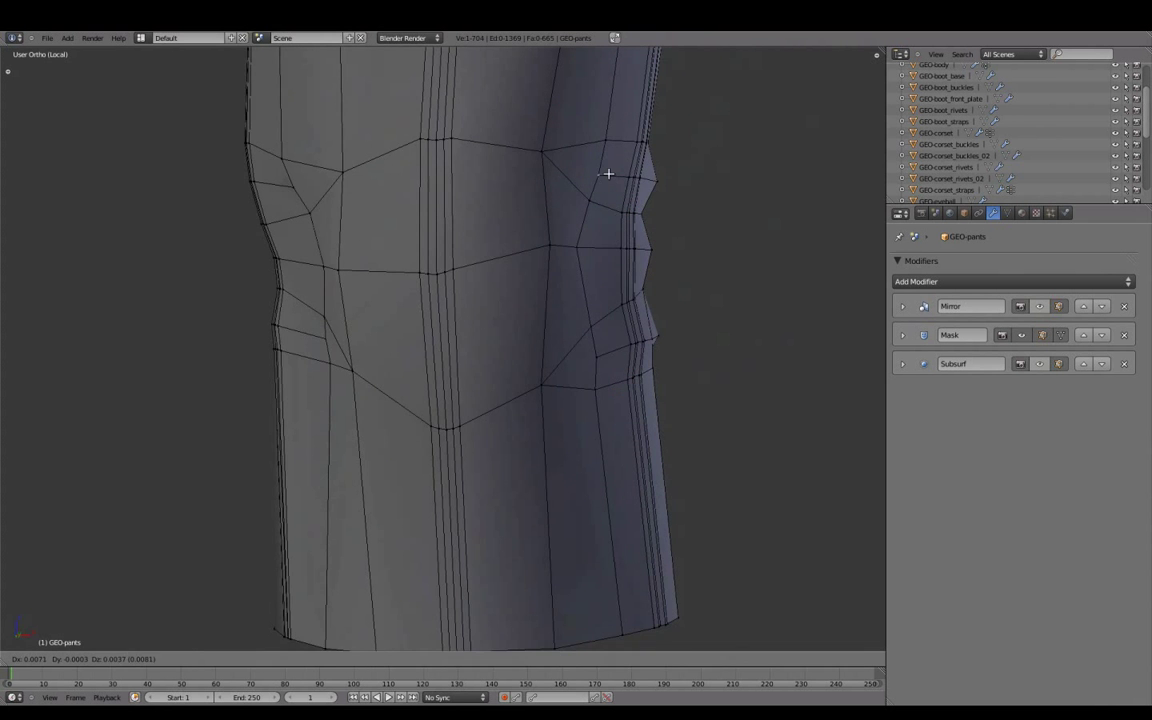
pyautogui.click(608, 174)
pyautogui.moveTo(608, 174); pyautogui.dragTo(520, 300, button='middle')
pyautogui.moveTo(432, 393)
pyautogui.mouseDown(button='middle')
pyautogui.moveTo(557, 351)
pyautogui.moveTo(560, 220)
pyautogui.moveTo(553, 337)
pyautogui.moveTo(504, 345)
pyautogui.moveTo(583, 412)
pyautogui.moveTo(419, 514)
pyautogui.moveTo(630, 240)
pyautogui.mouseUp(button='middle')
# Select vertices along the knee crease while orbiting around the leg
pyautogui.press('a')
pyautogui.rightClick(645, 245)
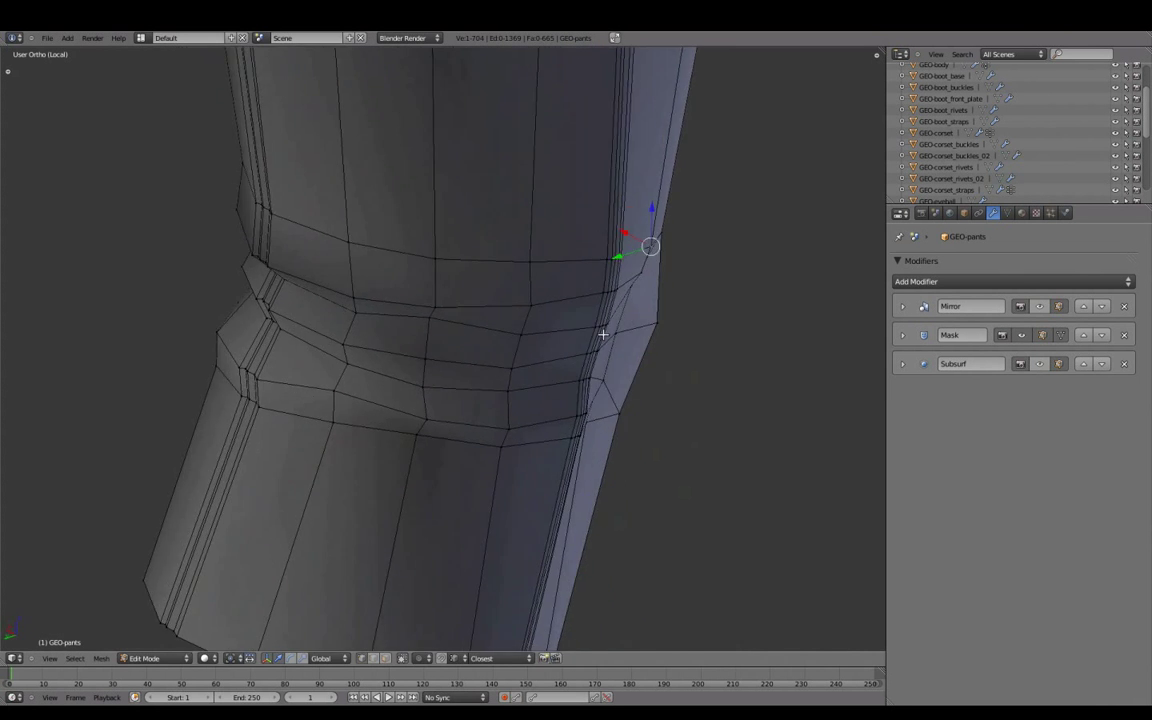
pyautogui.moveTo(603, 334); pyautogui.dragTo(525, 342, button='middle')
pyautogui.keyDown('ctrl'); pyautogui.rightClick(470, 308); pyautogui.keyUp('ctrl')
pyautogui.moveTo(470, 308); pyautogui.dragTo(546, 320, button='middle')
pyautogui.rightClick(449, 332)
pyautogui.press('a')
pyautogui.moveTo(449, 332)
pyautogui.mouseDown(button='middle')
pyautogui.moveTo(694, 391)
pyautogui.moveTo(818, 388)
pyautogui.moveTo(560, 342)
pyautogui.moveTo(560, 396)
pyautogui.moveTo(386, 365)
pyautogui.moveTo(517, 351)
pyautogui.moveTo(443, 327)
pyautogui.mouseUp(button='middle')
# Shift a row of five knee-crease vertices along the X axis in two moves
pyautogui.keyDown('alt'); pyautogui.rightClick(386, 365); pyautogui.keyUp('alt')
pyautogui.press('g')
pyautogui.press('x')
pyautogui.click(584, 337)
pyautogui.press('g')
pyautogui.press('x')
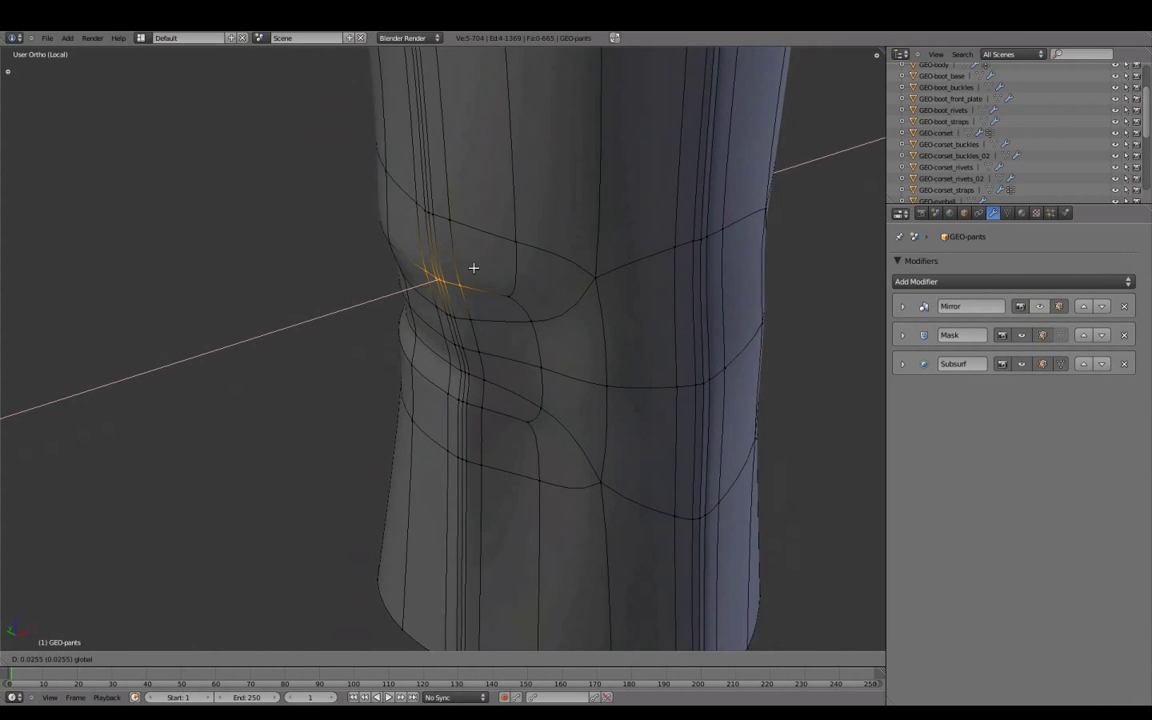
pyautogui.click(405, 247)
# Select a knee silhouette vertex and preview the smoothed pants in Object Mode
pyautogui.rightClick(405, 247)
pyautogui.moveTo(405, 247)
pyautogui.mouseDown(button='middle')
pyautogui.moveTo(411, 386)
pyautogui.moveTo(591, 347)
pyautogui.moveTo(514, 360)
pyautogui.moveTo(530, 365)
pyautogui.moveTo(571, 442)
pyautogui.moveTo(599, 368)
pyautogui.moveTo(473, 383)
pyautogui.mouseUp(button='middle')
pyautogui.scroll(-4, 473, 383)
pyautogui.press('Tab')
pyautogui.moveTo(432, 342)
pyautogui.mouseDown(button='middle')
pyautogui.moveTo(663, 337)
pyautogui.moveTo(606, 365)
pyautogui.moveTo(483, 391)
pyautogui.mouseUp(button='middle')
pyautogui.press('Tab')
pyautogui.scroll(3, 509, 352)
# Select another knee vertex and check the smoothed leg from a front view
pyautogui.rightClick(566, 373)
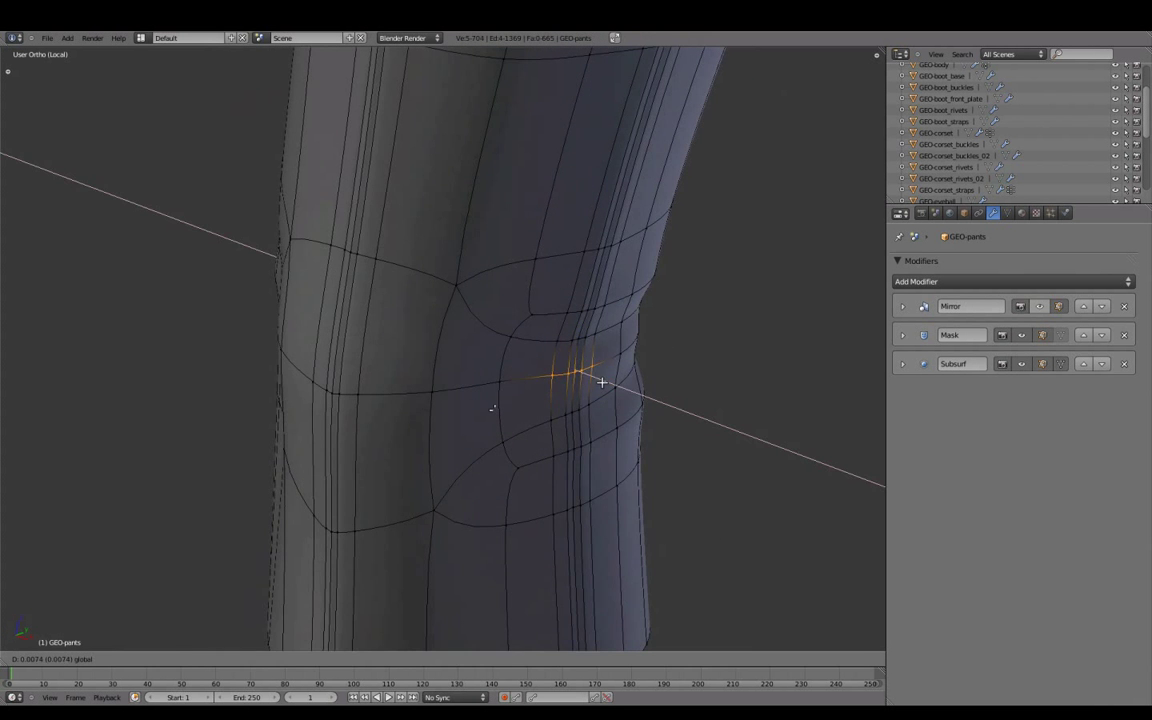
pyautogui.moveTo(566, 373)
pyautogui.mouseDown(button='middle')
pyautogui.moveTo(533, 415)
pyautogui.moveTo(429, 445)
pyautogui.mouseUp(button='middle')
pyautogui.press('Tab')
pyautogui.scroll(-2, 429, 445)
pyautogui.moveTo(584, 401); pyautogui.dragTo(627, 375, button='middle')
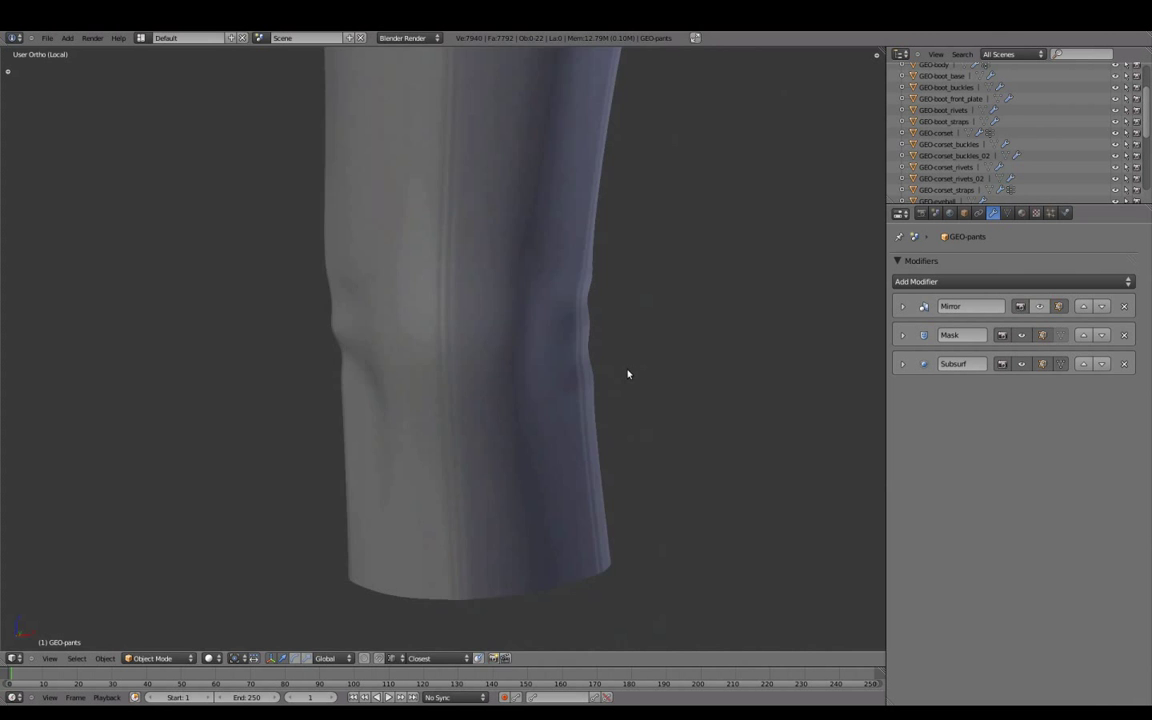
pyautogui.press('Tab')
pyautogui.moveTo(604, 331); pyautogui.dragTo(471, 360, button='middle')
# Exit Edit Mode and leave local view to show the character and boots
pyautogui.press('a')
pyautogui.press('a')
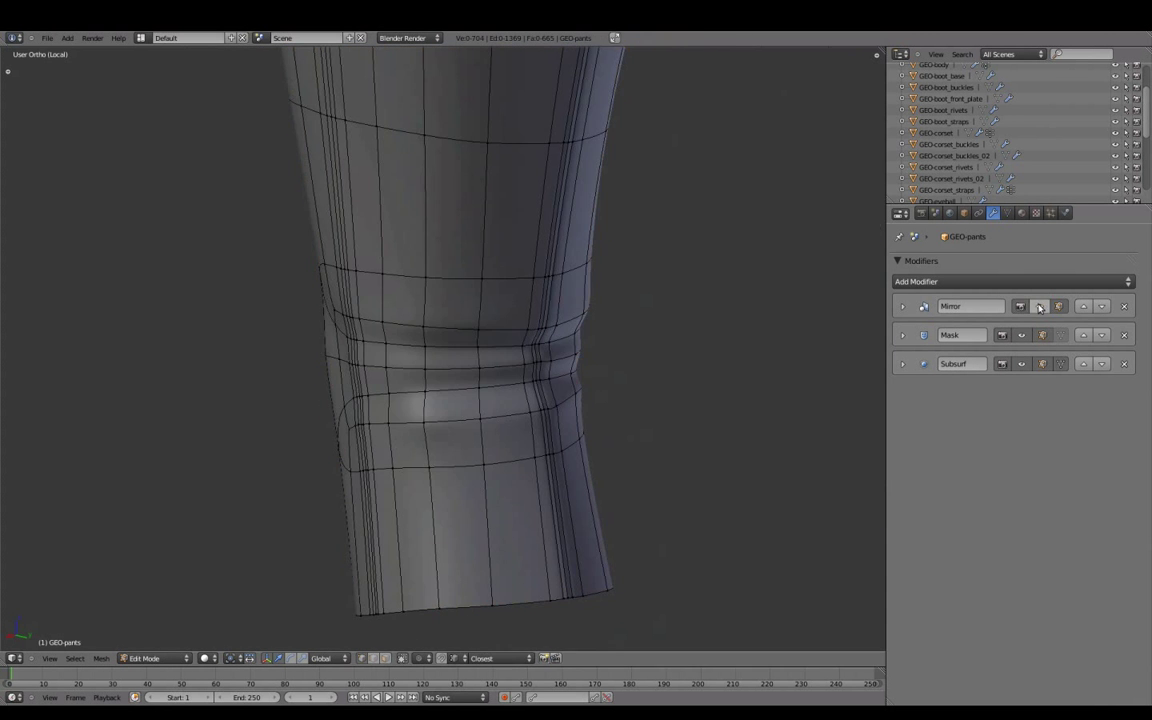
pyautogui.press('Tab')
pyautogui.scroll(-3, 604, 379)
pyautogui.press('KP_Divide')
pyautogui.moveTo(591, 360); pyautogui.dragTo(612, 303, button='middle')
pyautogui.scroll(-2, 612, 303)
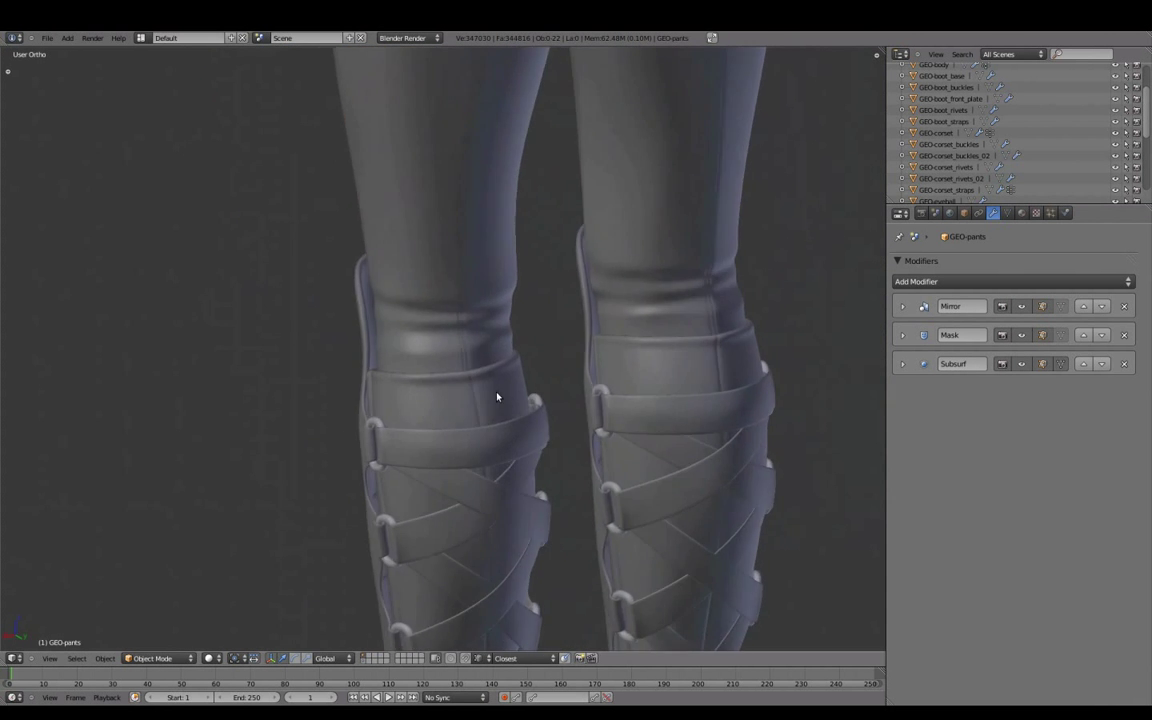
pyautogui.moveTo(501, 398)
pyautogui.mouseDown(button='middle')
pyautogui.moveTo(360, 406)
pyautogui.moveTo(391, 419)
pyautogui.moveTo(640, 378)
pyautogui.moveTo(404, 327)
pyautogui.mouseUp(button='middle')
# Pull the pants vertices vertically with a Z-constrained proportional move over the boots
pyautogui.press('Tab')
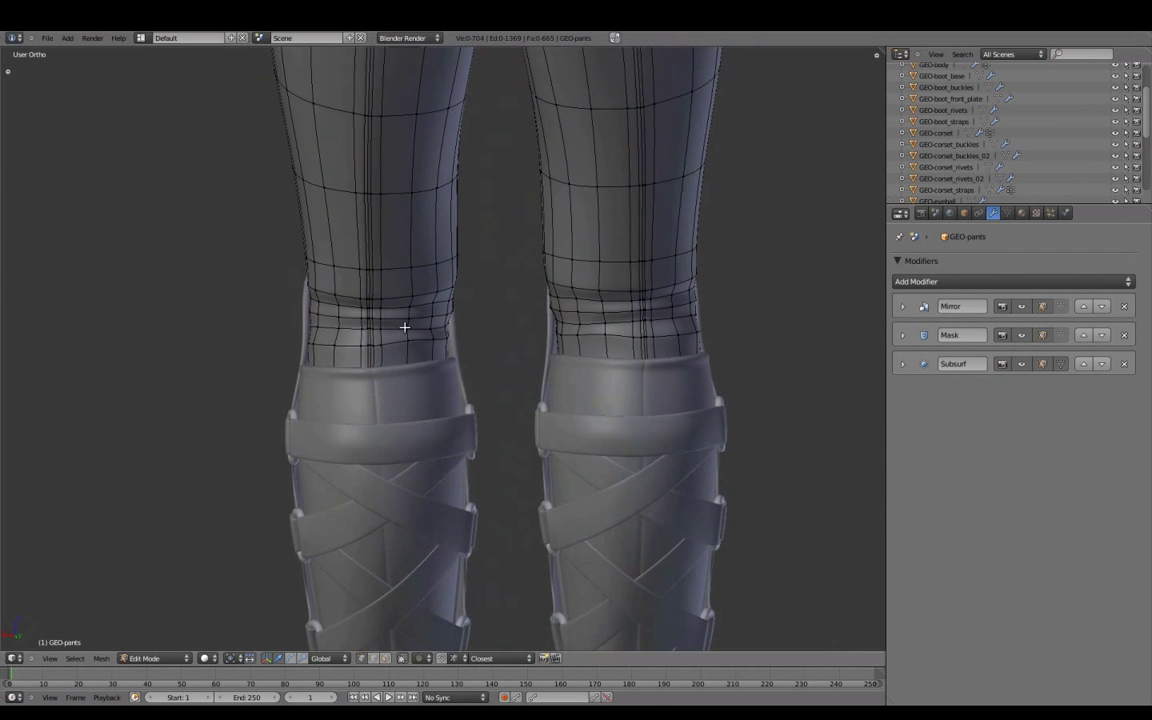
pyautogui.press('z')
pyautogui.scroll(-2, 437, 290)
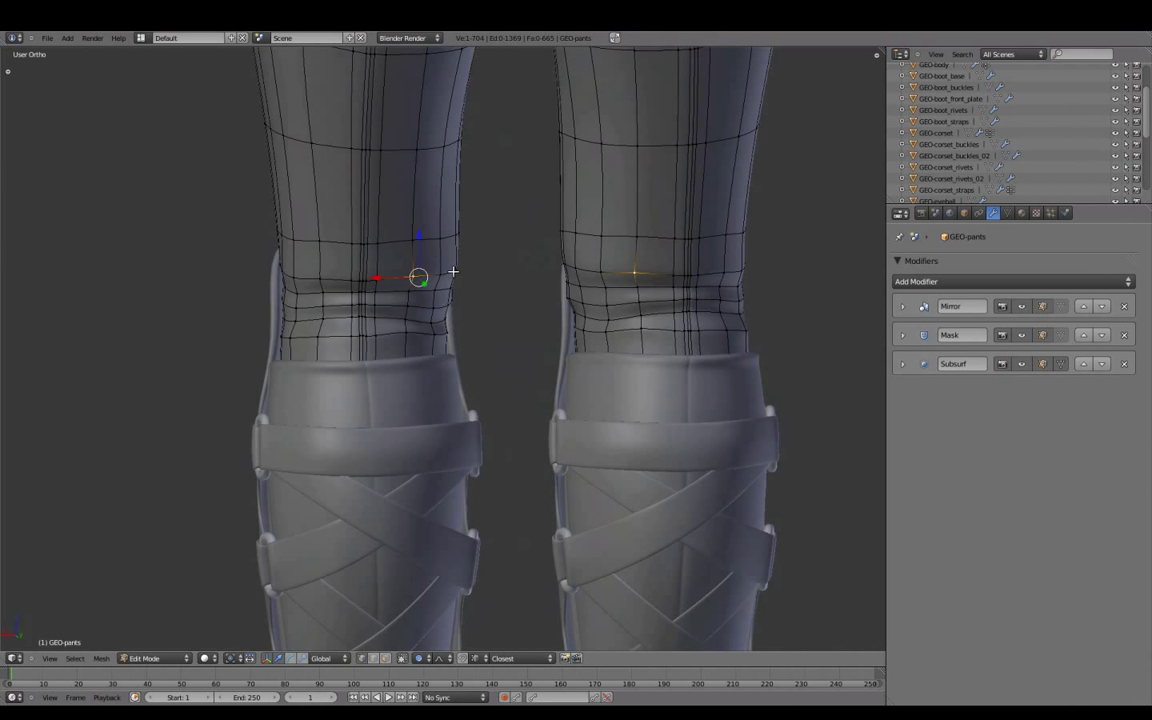
pyautogui.moveTo(416, 364); pyautogui.dragTo(448, 299, button='middle')
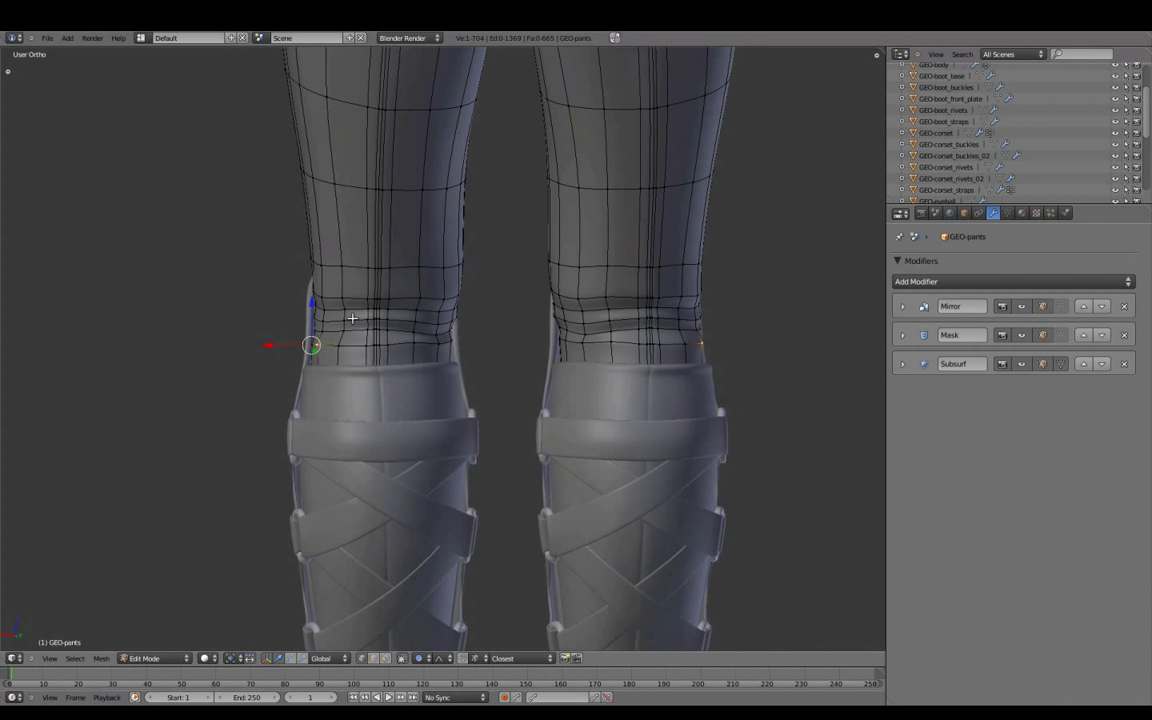
pyautogui.click(417, 356)
pyautogui.press('Tab')
pyautogui.moveTo(450, 375)
pyautogui.mouseDown(button='middle')
pyautogui.moveTo(337, 373)
pyautogui.moveTo(676, 347)
pyautogui.moveTo(452, 403)
pyautogui.moveTo(406, 292)
pyautogui.mouseUp(button='middle')
# Nudge knee vertices above the boot cuffs, checking the smoothed folds in Object Mode
pyautogui.press('Tab')
pyautogui.click(406, 259)
pyautogui.press('Tab')
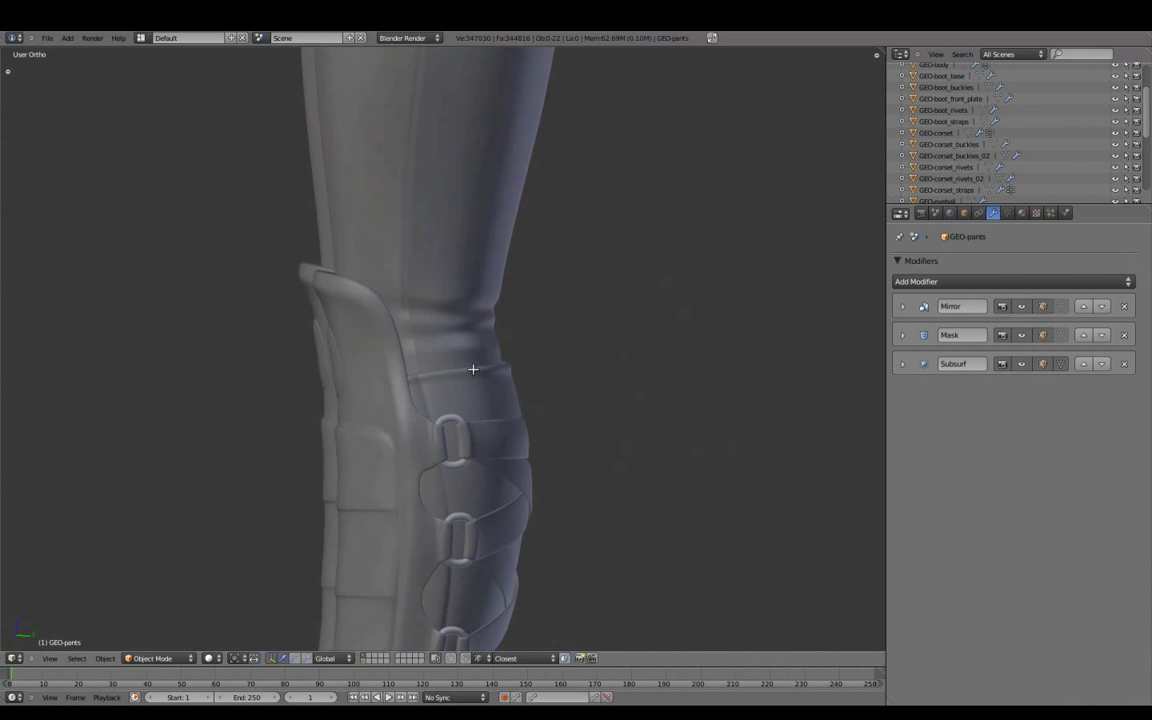
pyautogui.press('Tab')
pyautogui.press('Tab')
pyautogui.moveTo(476, 368); pyautogui.dragTo(540, 380, button='middle')
pyautogui.scroll(2, 428, 477)
pyautogui.press('Tab')
pyautogui.moveTo(428, 477)
pyautogui.mouseDown(button='middle')
pyautogui.moveTo(807, 363)
pyautogui.moveTo(585, 437)
pyautogui.moveTo(296, 393)
pyautogui.moveTo(340, 355)
pyautogui.moveTo(416, 424)
pyautogui.moveTo(429, 389)
pyautogui.moveTo(514, 303)
pyautogui.moveTo(514, 329)
pyautogui.moveTo(522, 316)
pyautogui.moveTo(550, 339)
pyautogui.moveTo(504, 283)
pyautogui.moveTo(553, 278)
pyautogui.moveTo(597, 345)
pyautogui.moveTo(625, 250)
pyautogui.mouseUp(button='middle')
pyautogui.click(574, 437)
# Preview the smoothed pants over the boots and return to Edit Mode at the knee
pyautogui.press('z')
pyautogui.press('z')
pyautogui.scroll(-3, 694, 455)
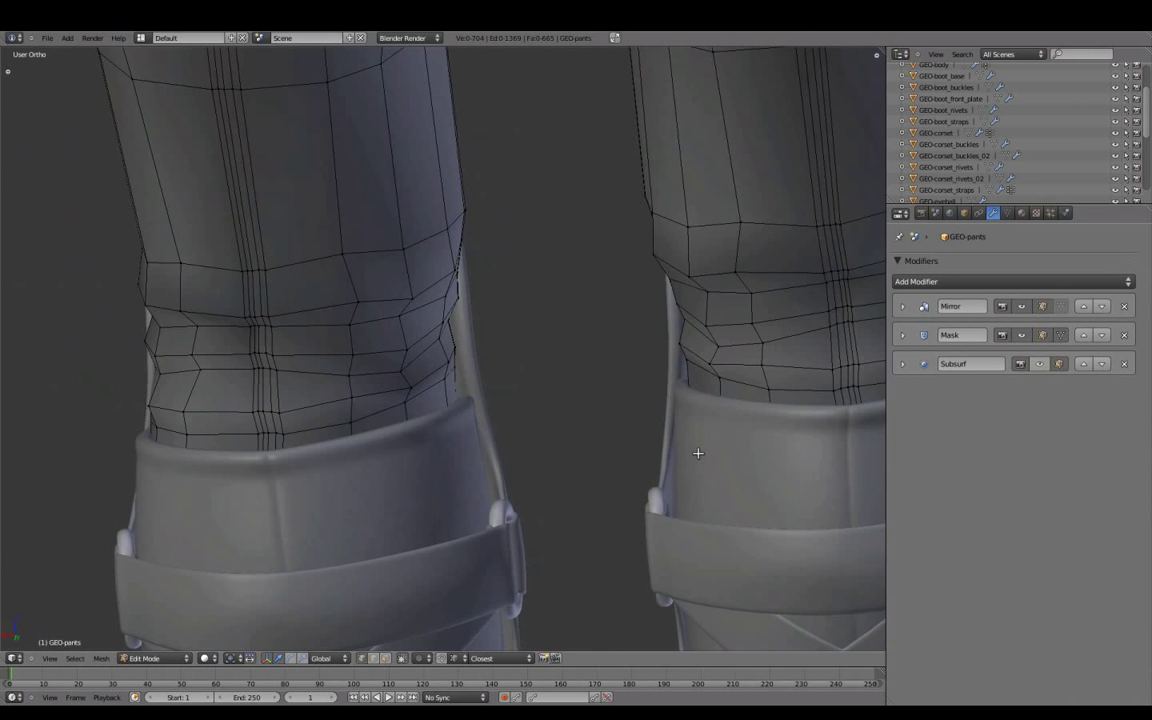
pyautogui.press('Tab')
pyautogui.scroll(-2, 532, 380)
pyautogui.moveTo(583, 369); pyautogui.dragTo(422, 393, button='middle')
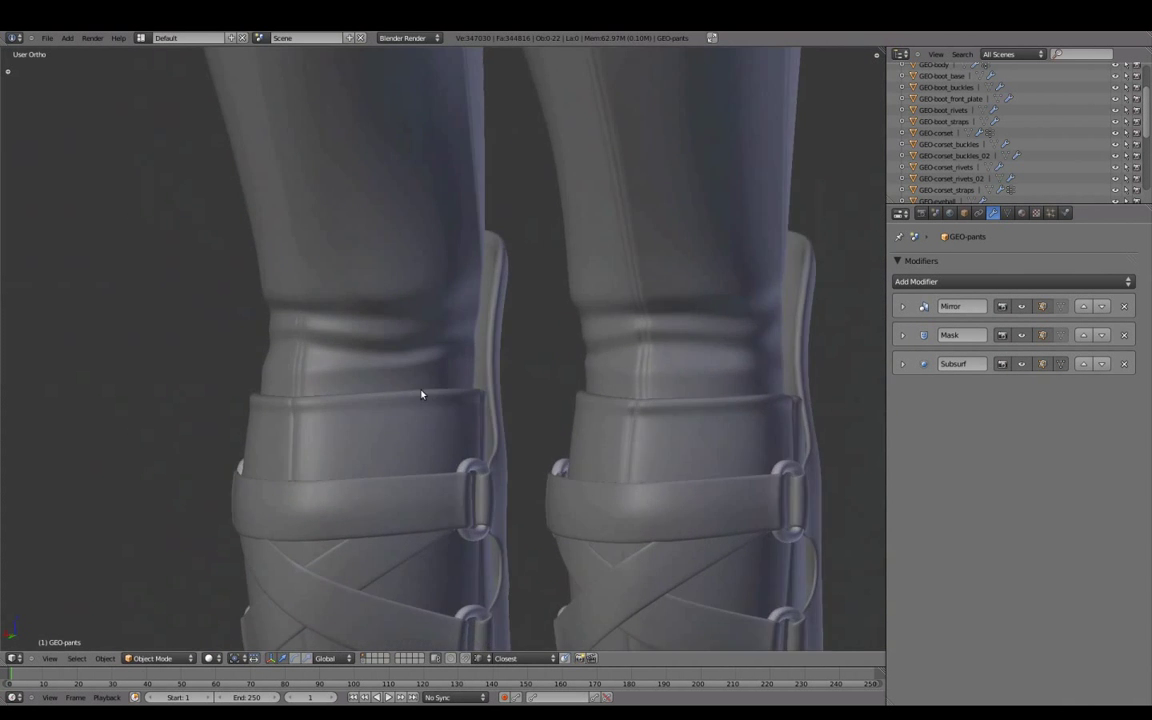
pyautogui.scroll(3, 422, 393)
pyautogui.press('Tab')
# Pull a knee-crease vertex with a tightened proportional falloff
pyautogui.rightClick(440, 316)
pyautogui.press('g')
pyautogui.scroll(10, 471, 343)
pyautogui.moveTo(471, 343); pyautogui.dragTo(426, 298, button='middle')
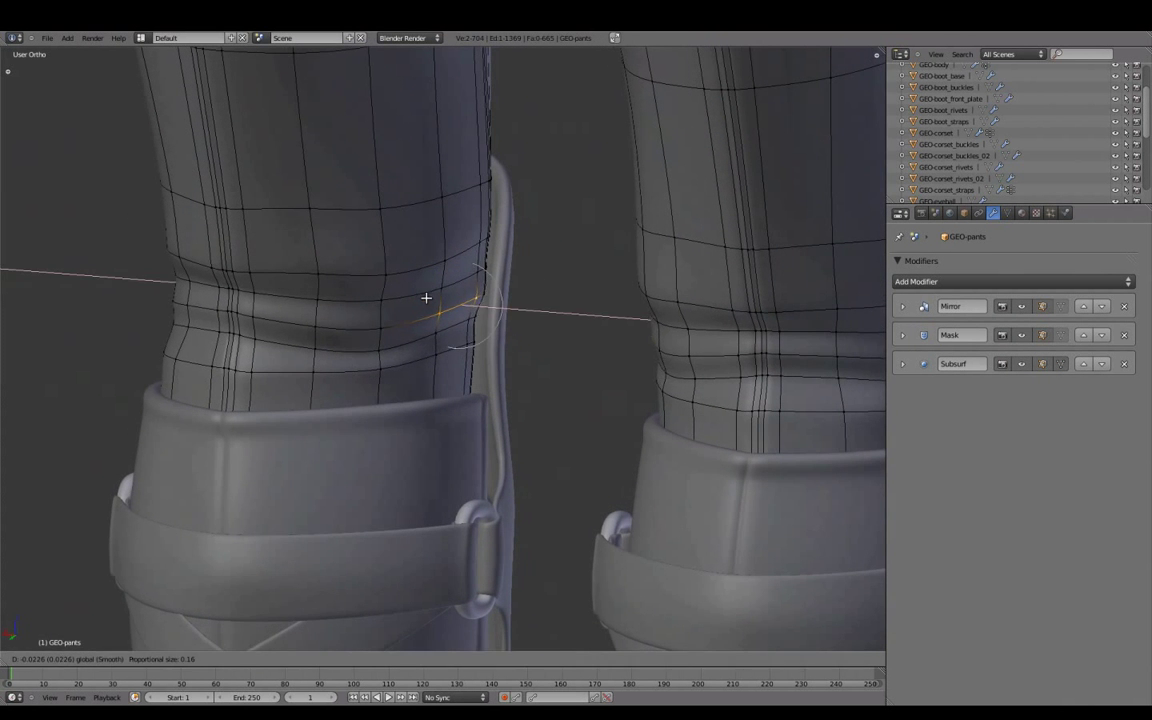
pyautogui.press('a')
pyautogui.moveTo(443, 343); pyautogui.dragTo(435, 363, button='middle')
pyautogui.click(406, 342)
pyautogui.scroll(-5, 450, 340)
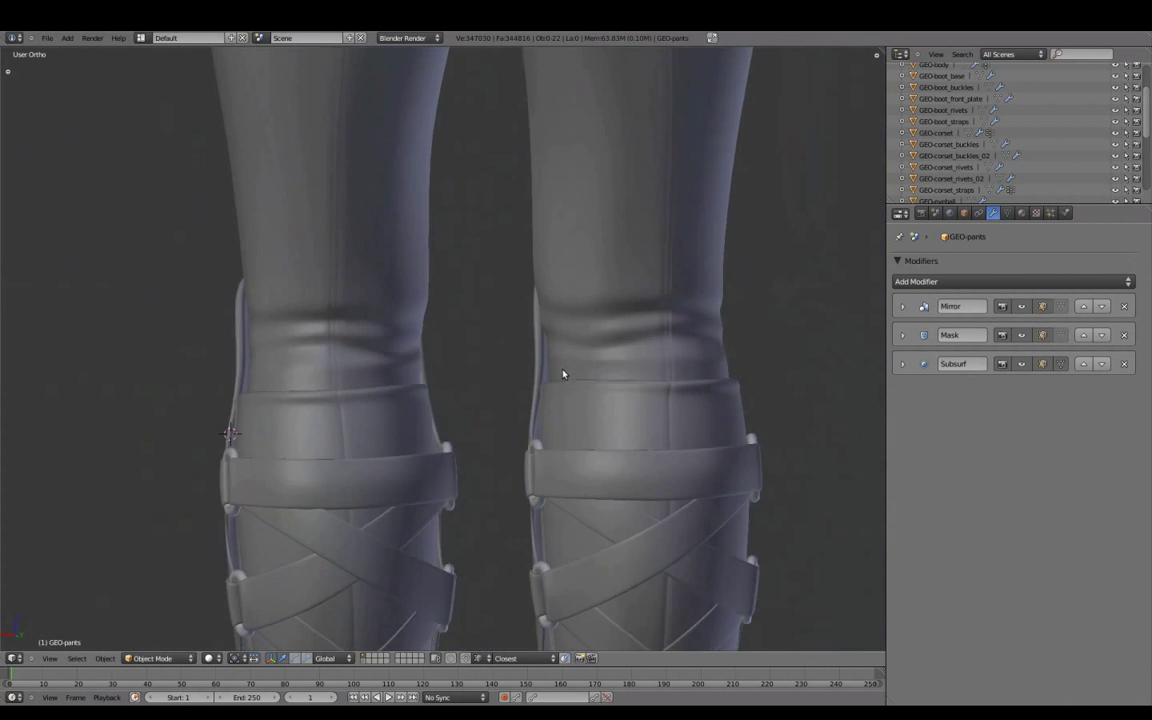
pyautogui.moveTo(506, 332); pyautogui.dragTo(556, 334, button='middle')
pyautogui.scroll(5, 556, 334)
# Move a crease edge on the other knee and preview the smoothed pants
pyautogui.keyDown('shift'); pyautogui.rightClick(535, 327); pyautogui.keyUp('shift')
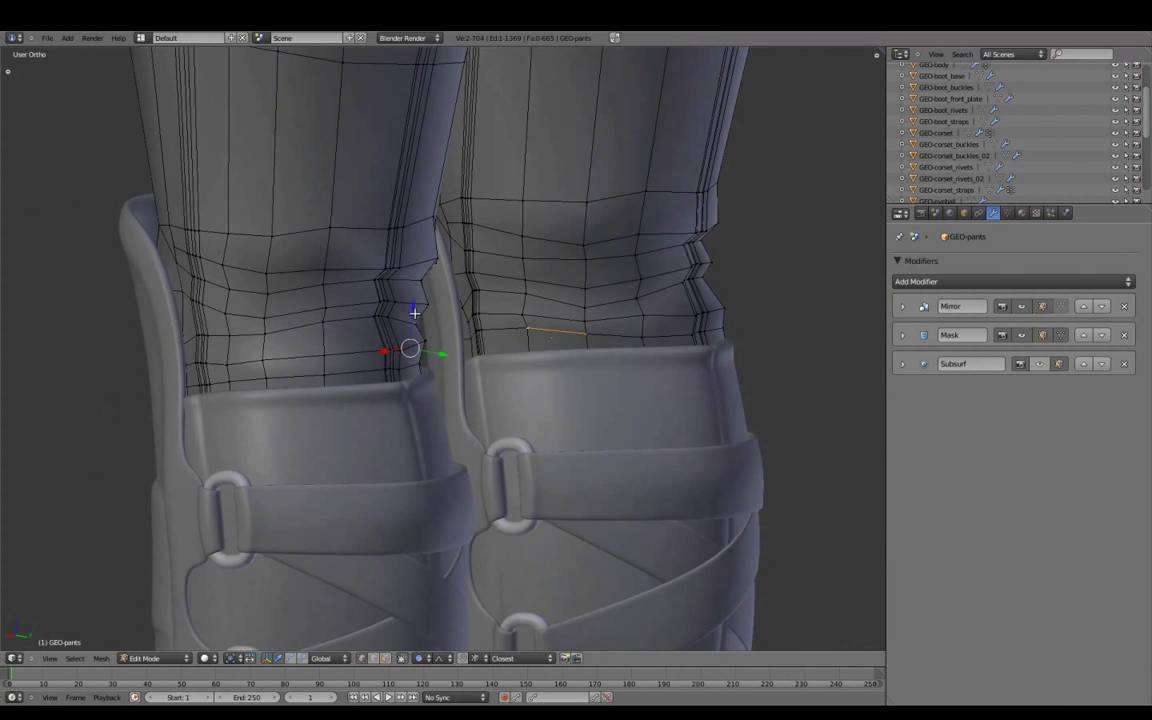
pyautogui.click(406, 311)
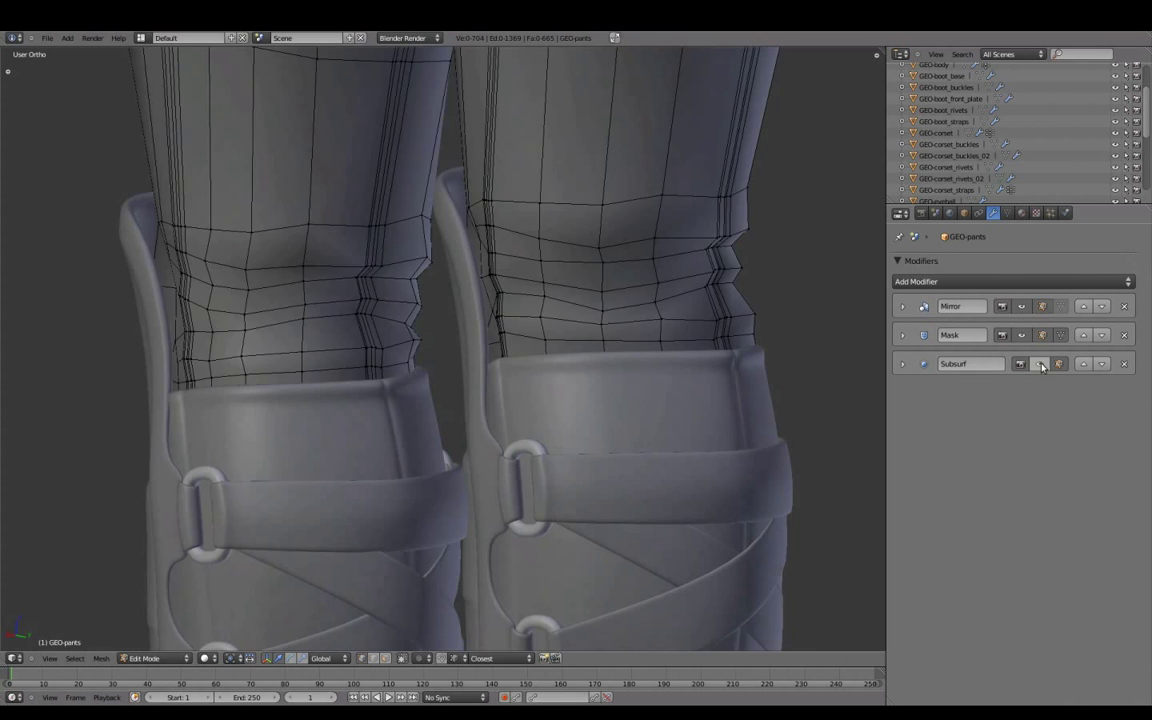
pyautogui.moveTo(406, 311); pyautogui.dragTo(351, 340, button='middle')
pyautogui.press('g')
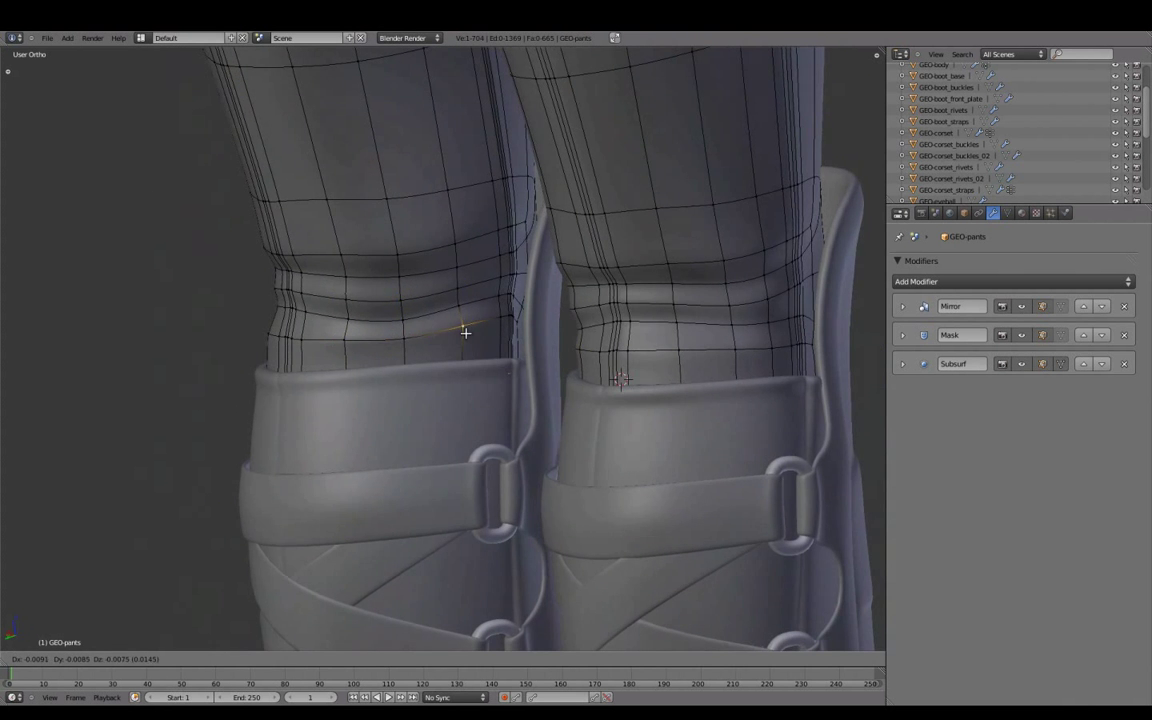
pyautogui.click(465, 332)
pyautogui.press('Tab')
pyautogui.moveTo(465, 332)
pyautogui.mouseDown(button='middle')
pyautogui.moveTo(509, 378)
pyautogui.moveTo(637, 352)
pyautogui.moveTo(771, 411)
pyautogui.moveTo(700, 238)
pyautogui.mouseUp(button='middle')
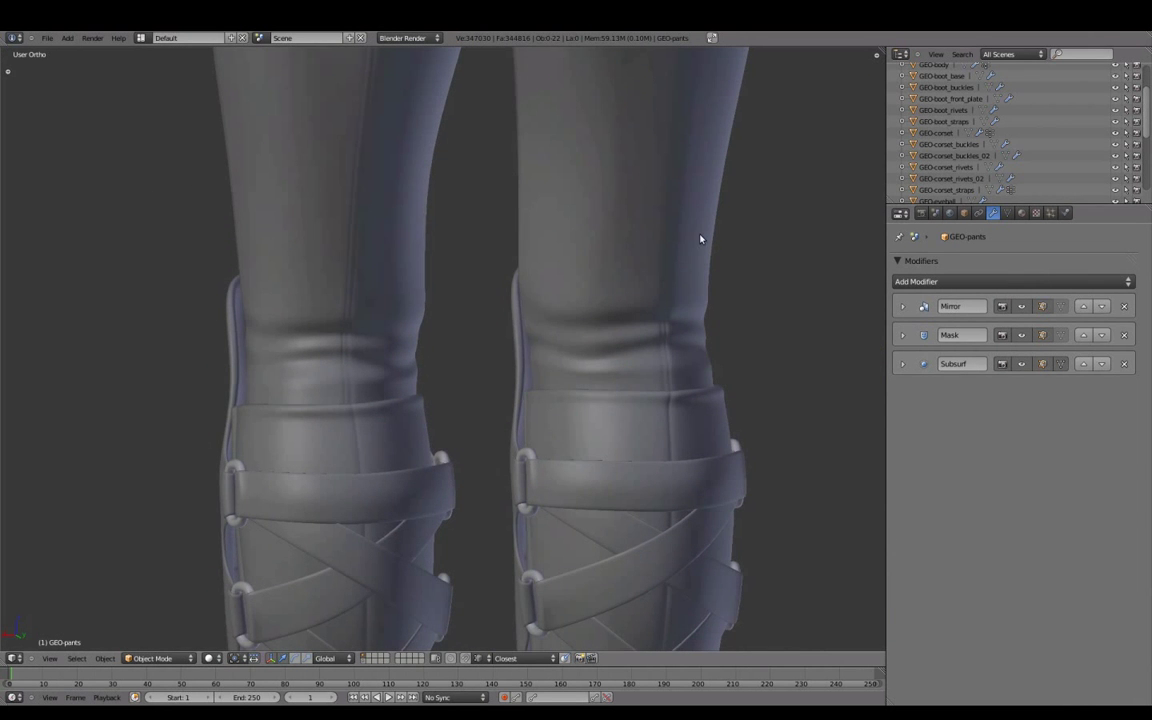
# Apply the Mirror modifier so each pant leg can be edited independently
pyautogui.click(904, 307)
pyautogui.click(945, 337)
pyautogui.press('Tab')
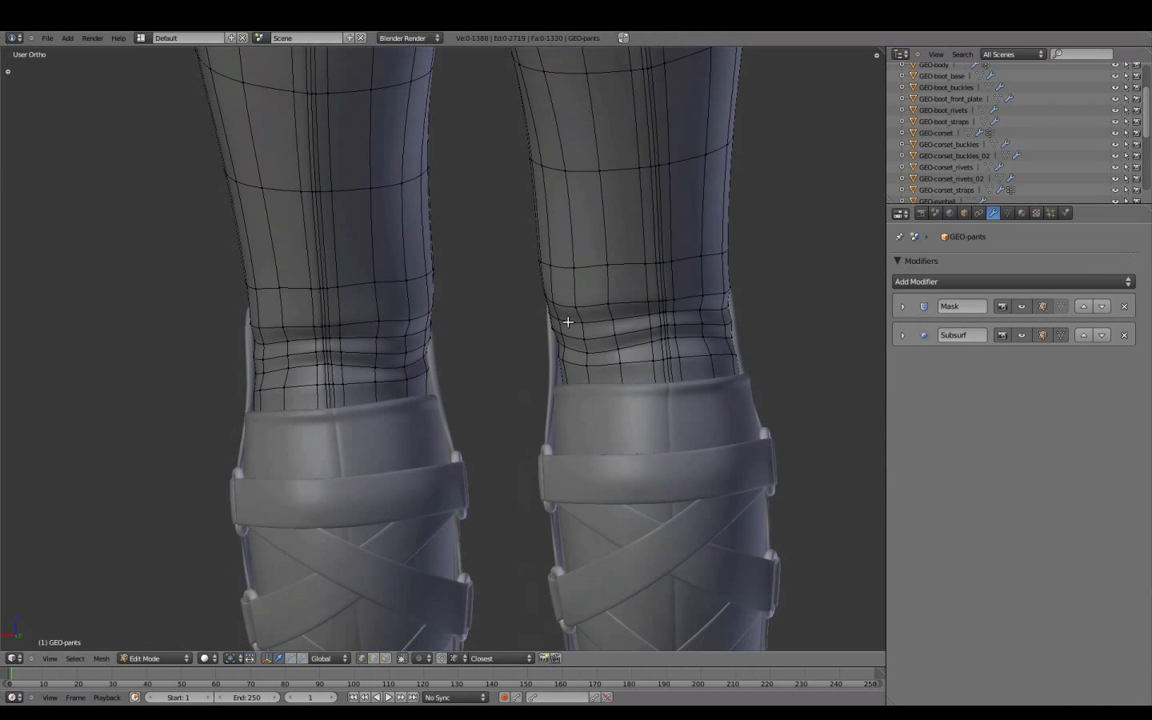
pyautogui.press('t')
# Make soft proportional moves on knee vertices, then preview the smoothed legs
pyautogui.press('g')
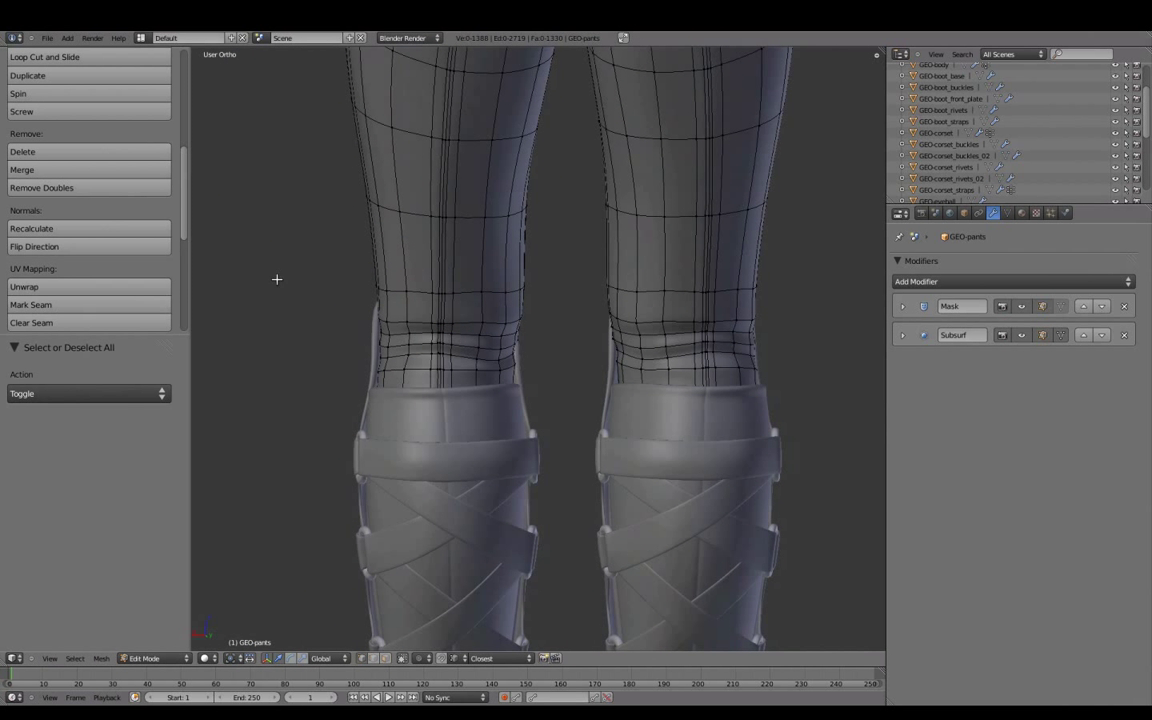
pyautogui.scroll(-5, 170, 330)
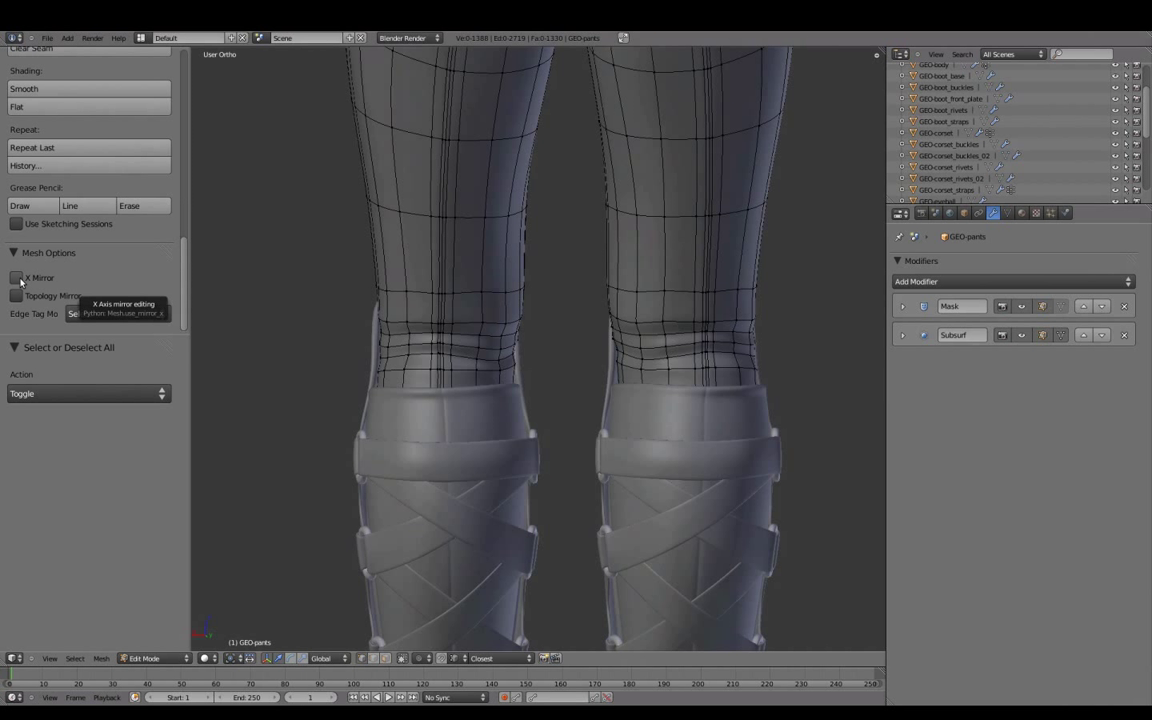
pyautogui.press('g')
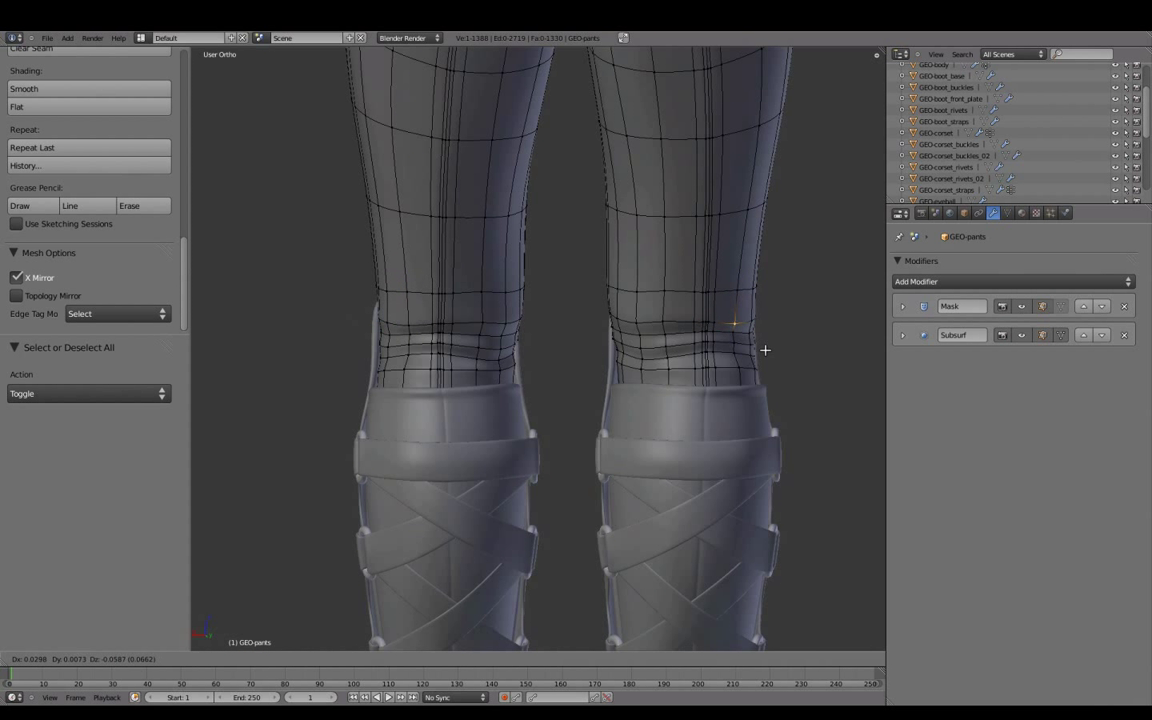
pyautogui.press('Escape')
pyautogui.moveTo(758, 325); pyautogui.dragTo(765, 325, button='middle')
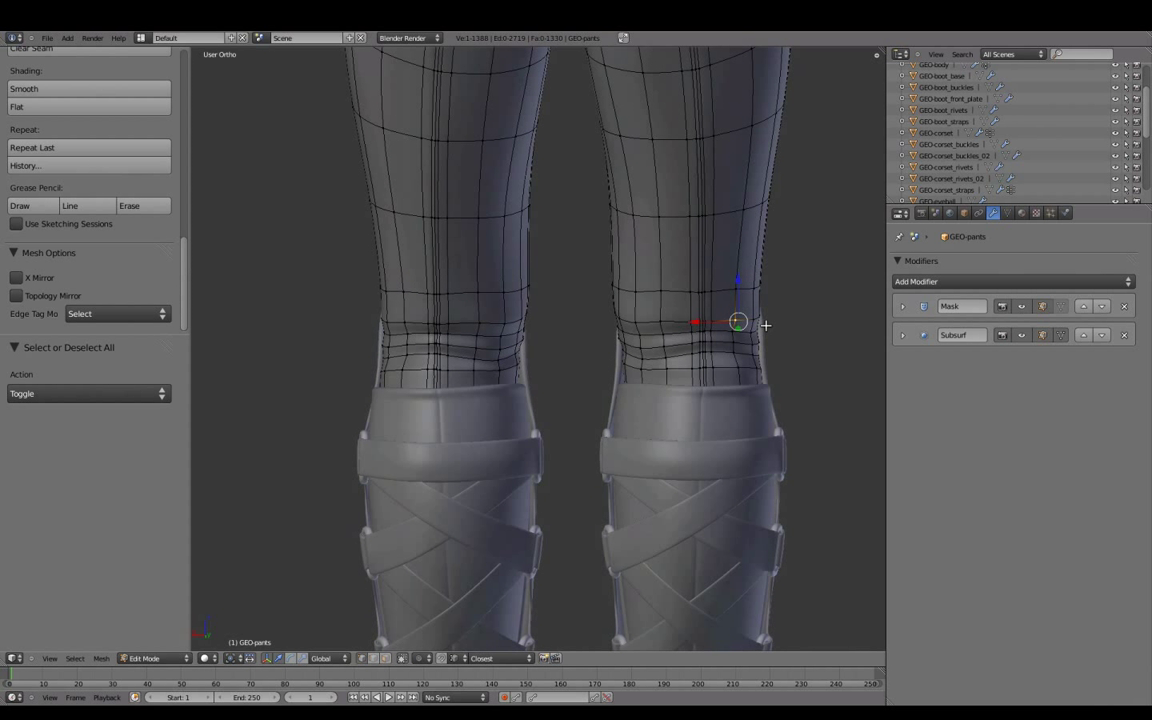
pyautogui.click(727, 327)
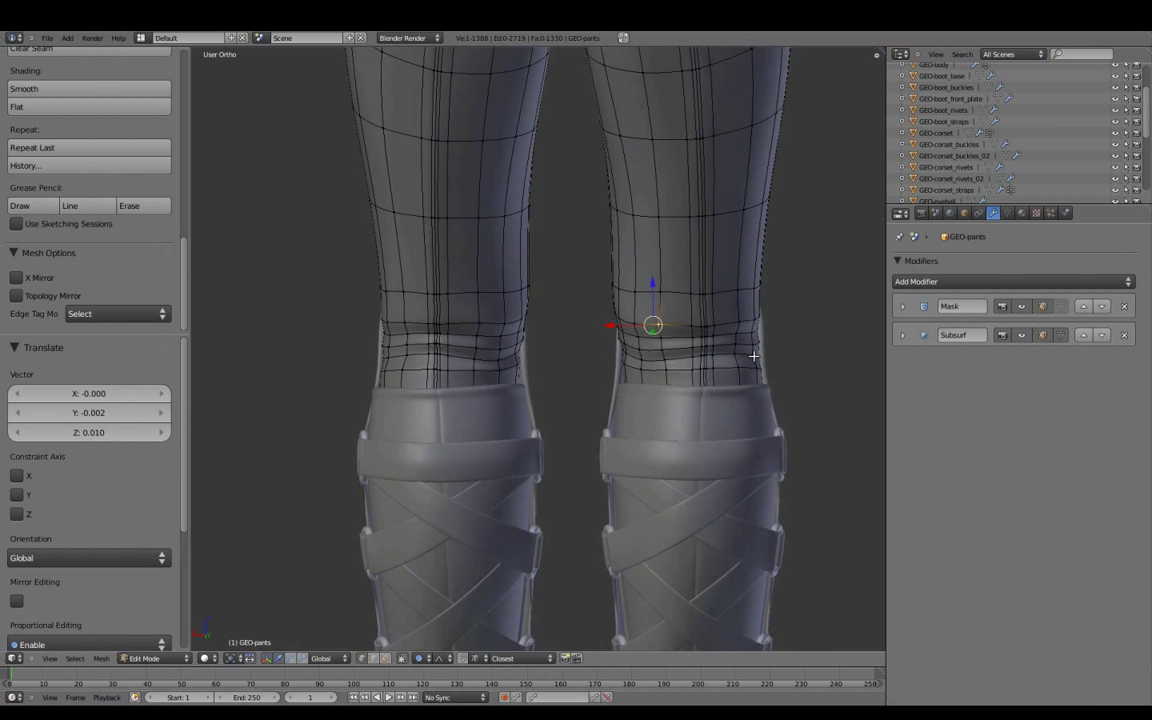
pyautogui.press('g')
pyautogui.click(738, 363)
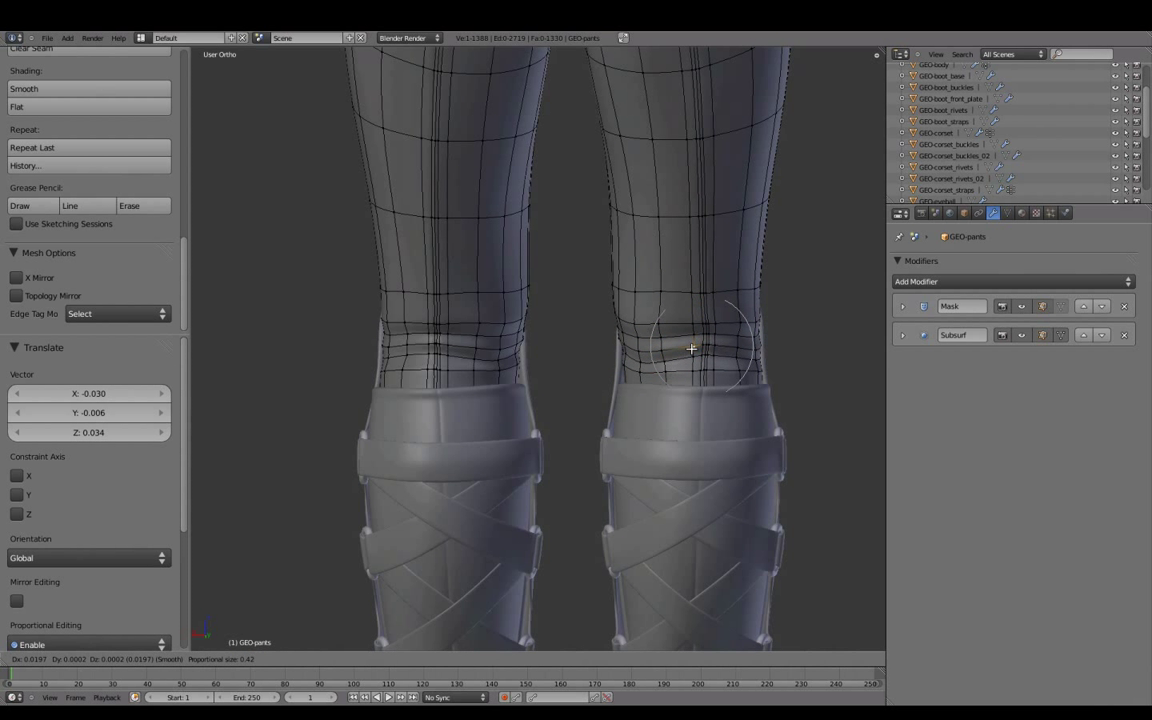
pyautogui.moveTo(736, 361); pyautogui.dragTo(578, 334, button='middle')
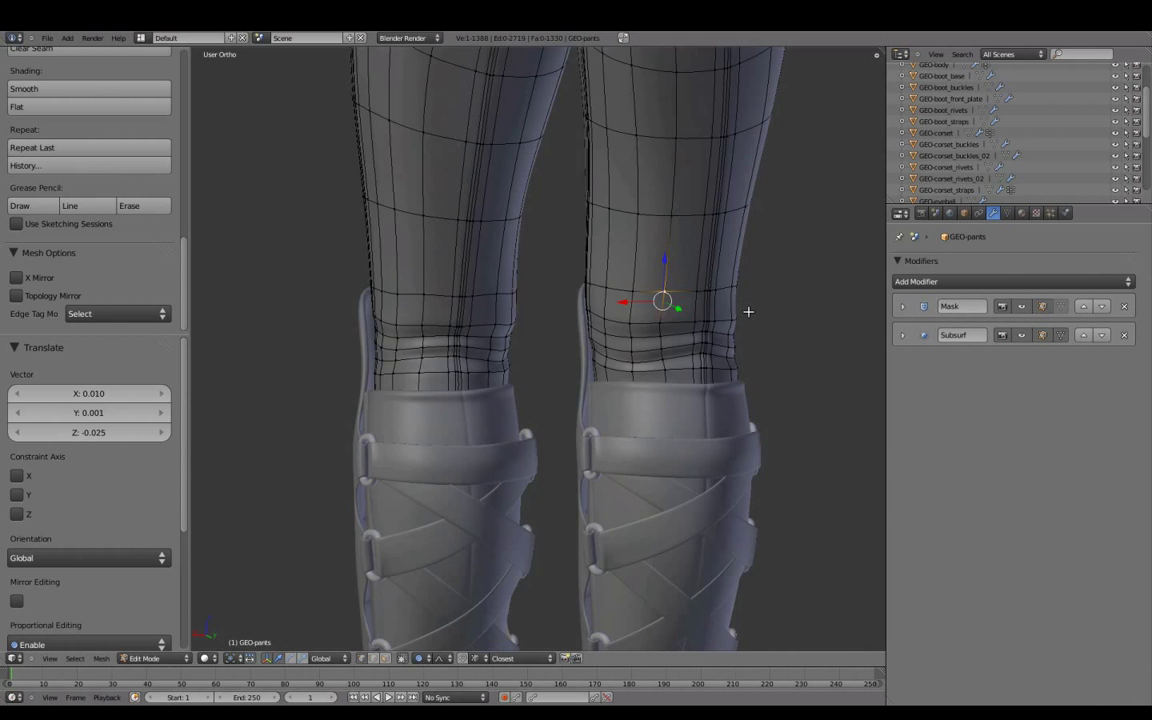
pyautogui.press('Tab')
pyautogui.press('Tab')
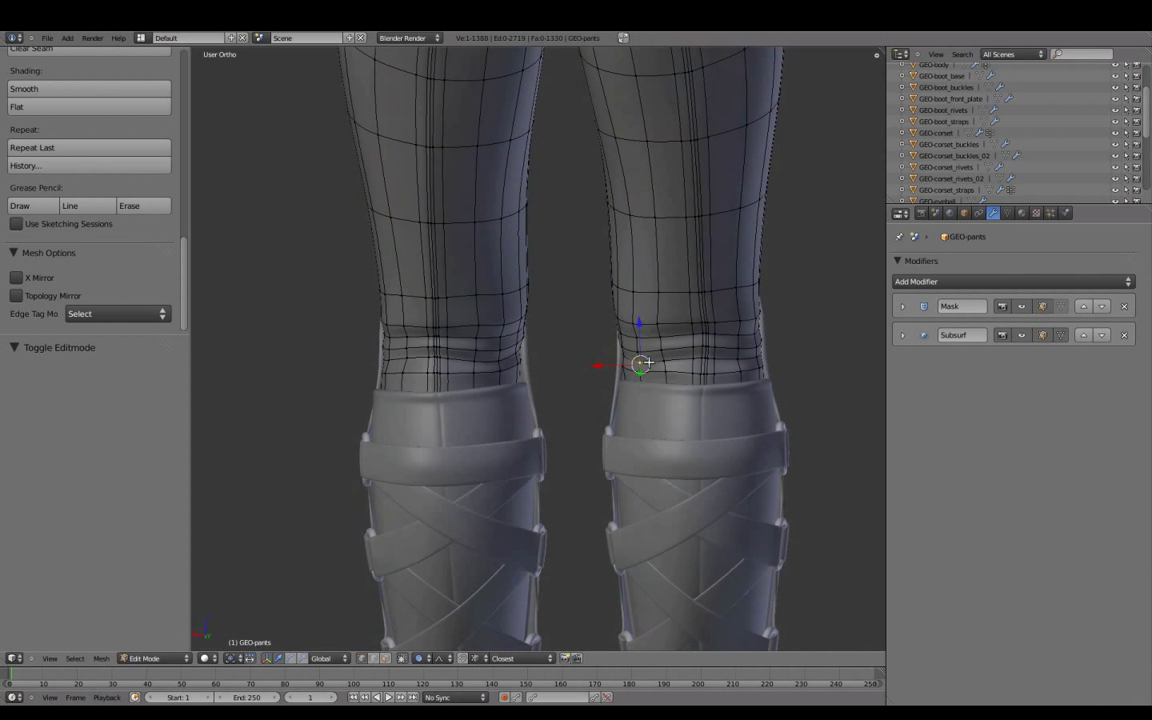
# Nudge and rotate the knee vertices, comparing the smoothed result from side and front
pyautogui.moveTo(645, 363); pyautogui.dragTo(753, 347)
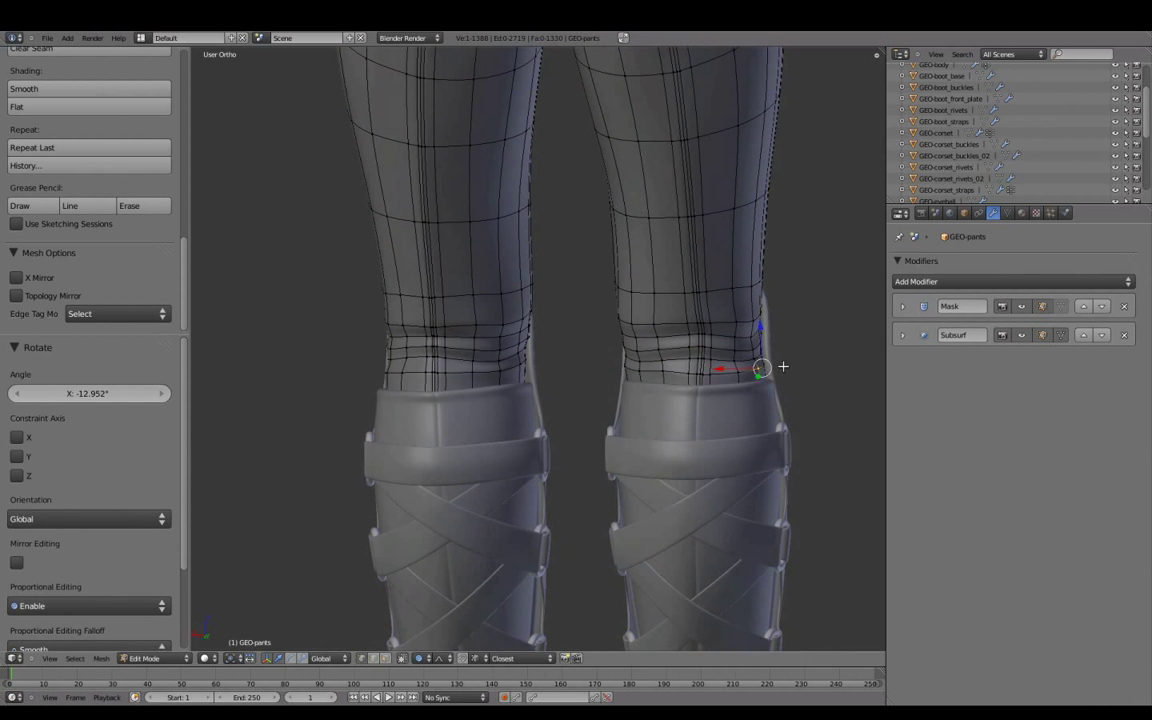
pyautogui.press('Tab')
pyautogui.press('Tab')
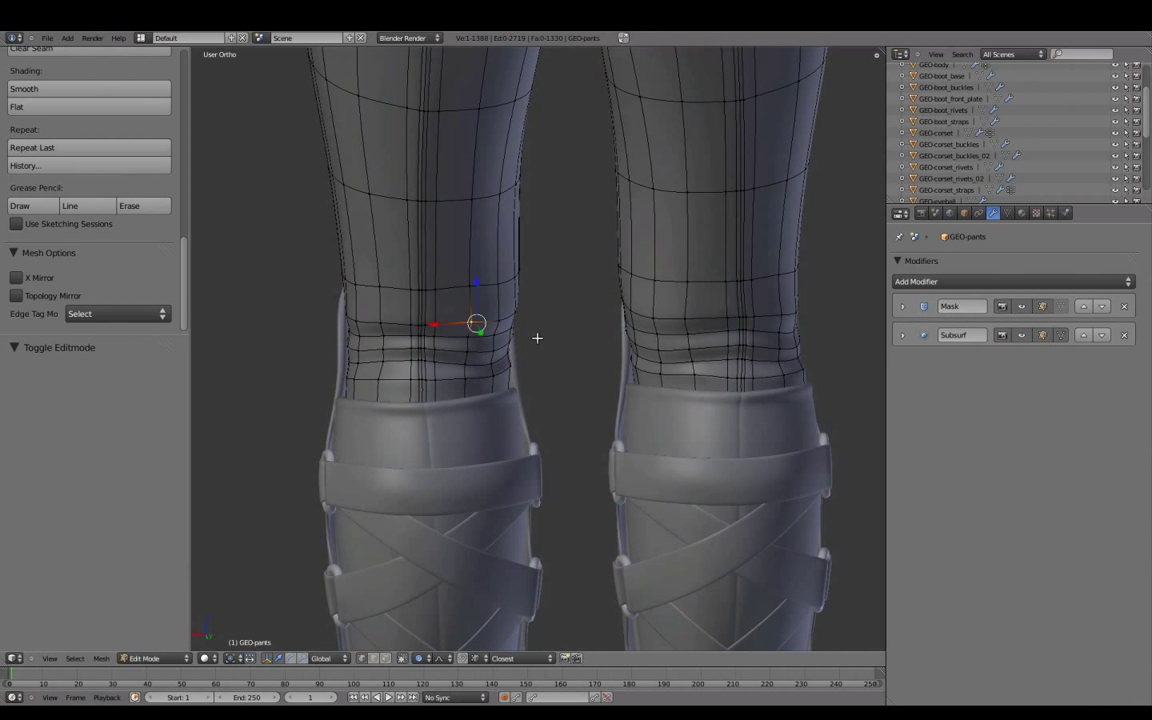
pyautogui.click(538, 321)
pyautogui.press('Tab')
pyautogui.press('Tab')
pyautogui.moveTo(507, 355); pyautogui.dragTo(465, 335, button='middle')
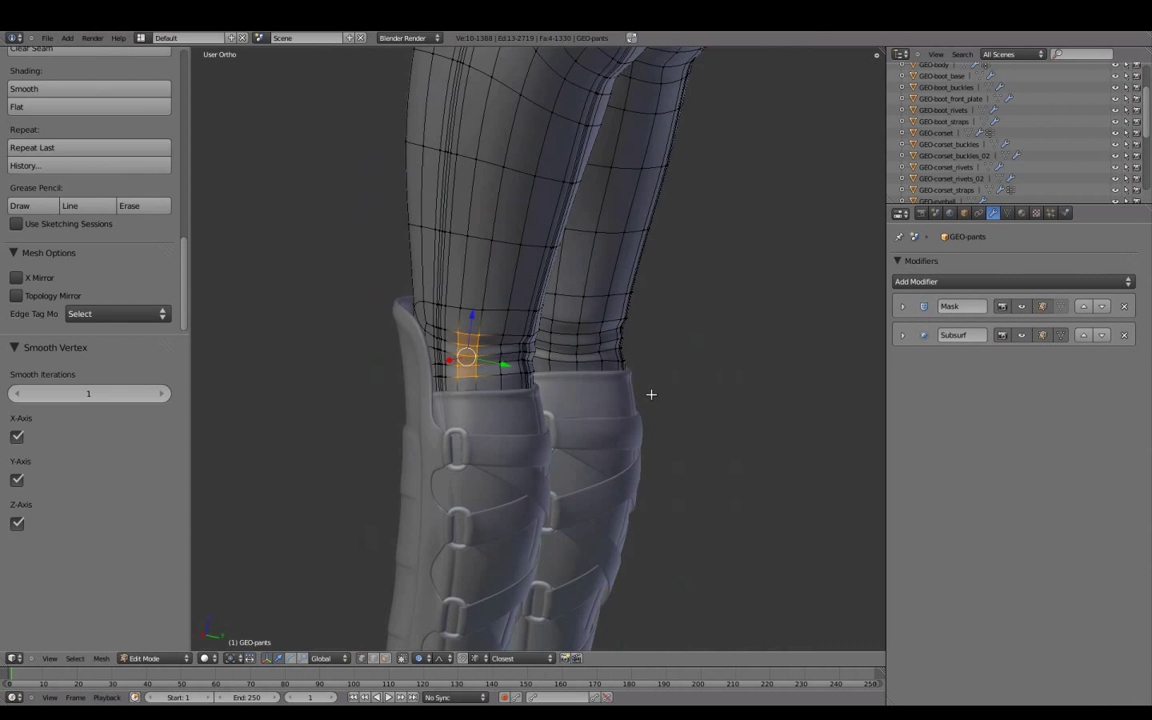
pyautogui.press('Tab')
pyautogui.moveTo(646, 391)
pyautogui.mouseDown(button='middle')
pyautogui.moveTo(583, 326)
pyautogui.moveTo(578, 362)
pyautogui.mouseUp(button='middle')
pyautogui.press('Tab')
pyautogui.press('Tab')
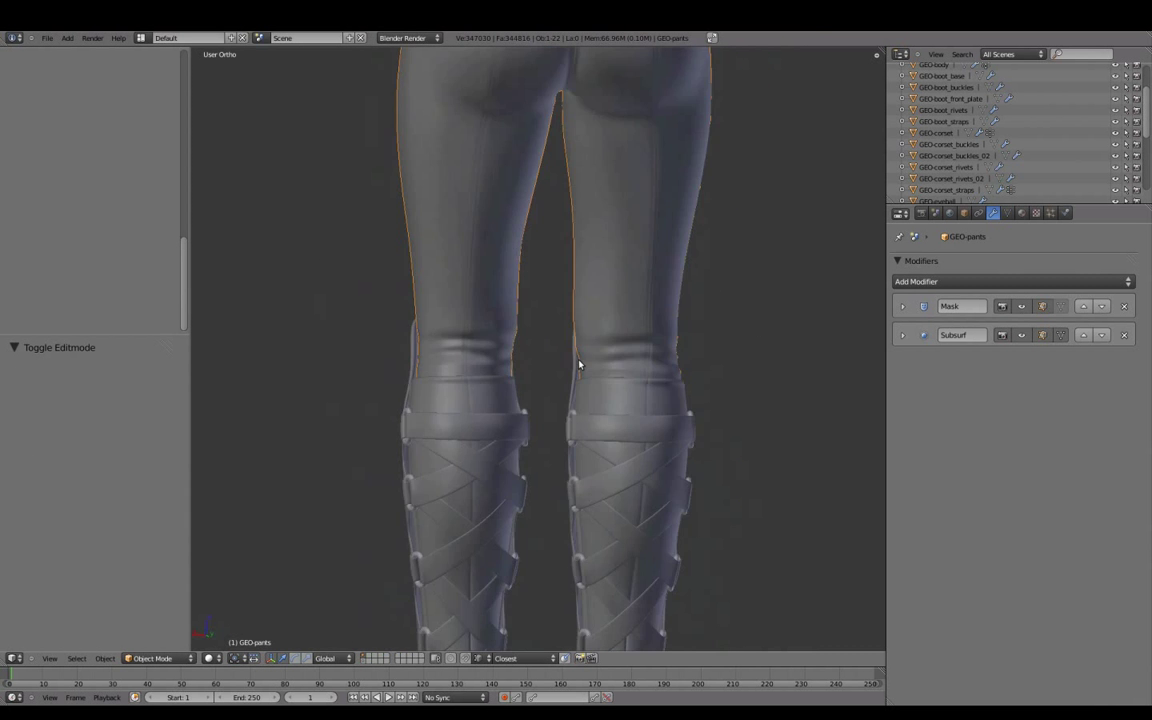
pyautogui.press('Tab')
pyautogui.press('a')
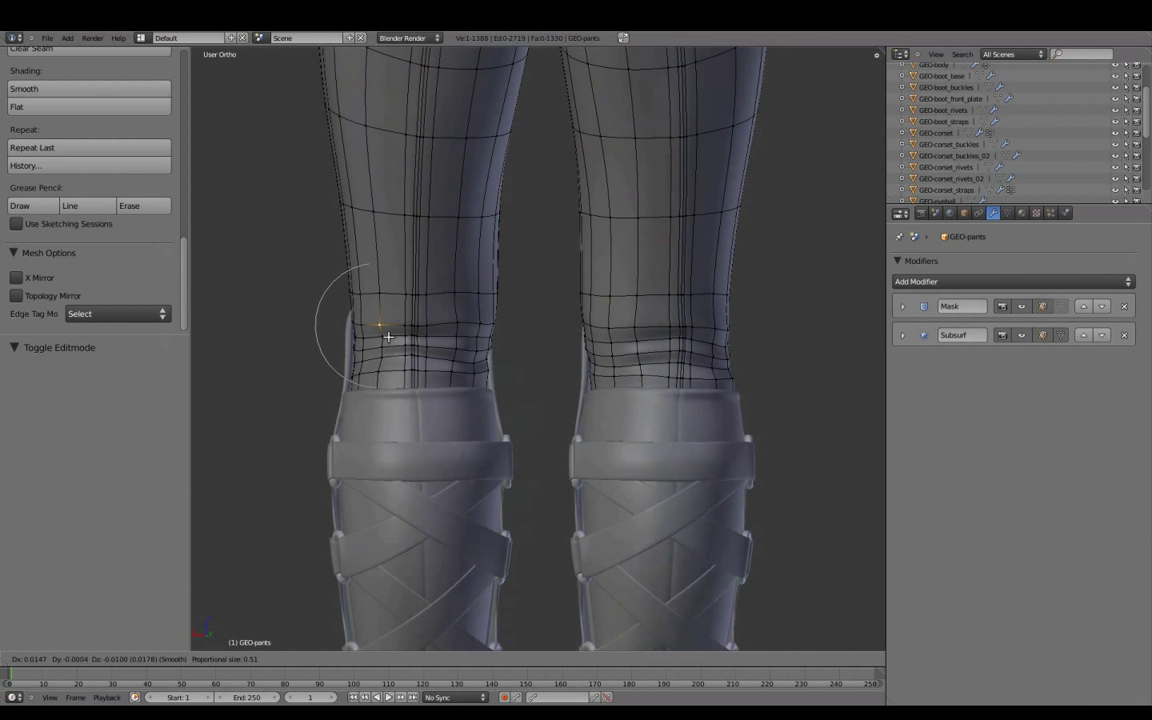
# Apply a soft move at the knee and preview it from an angled view
pyautogui.click(424, 324)
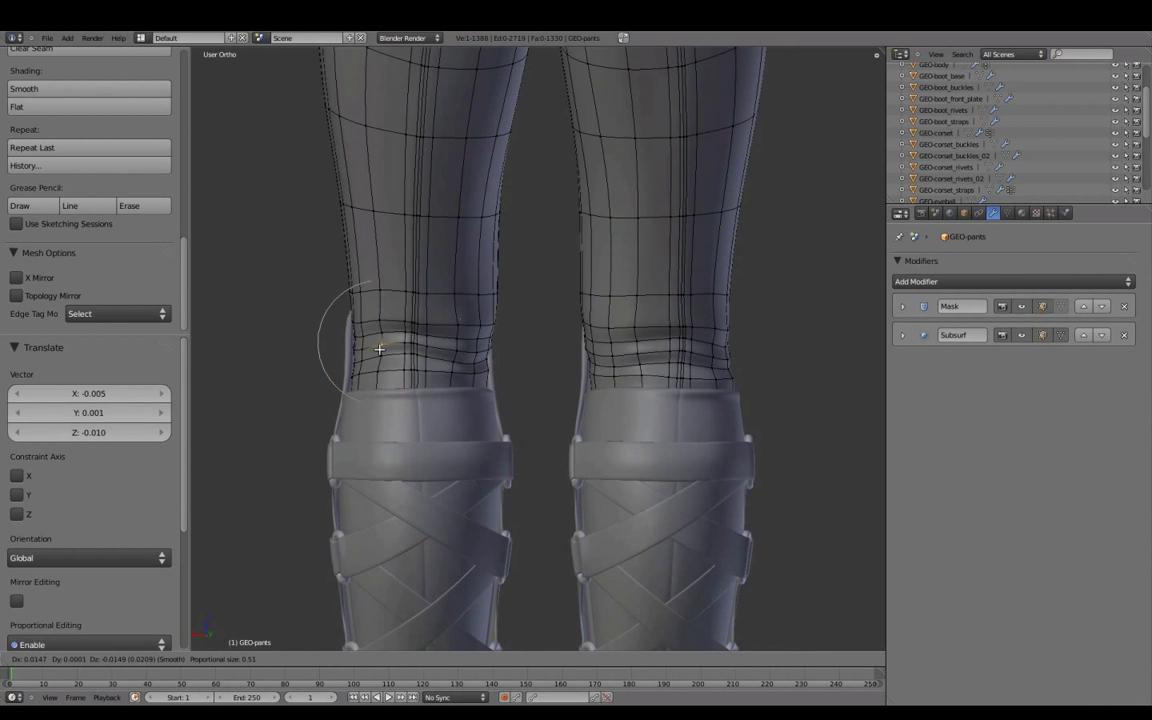
pyautogui.press('Tab')
pyautogui.moveTo(514, 404); pyautogui.dragTo(527, 368, button='middle')
pyautogui.press('Tab')
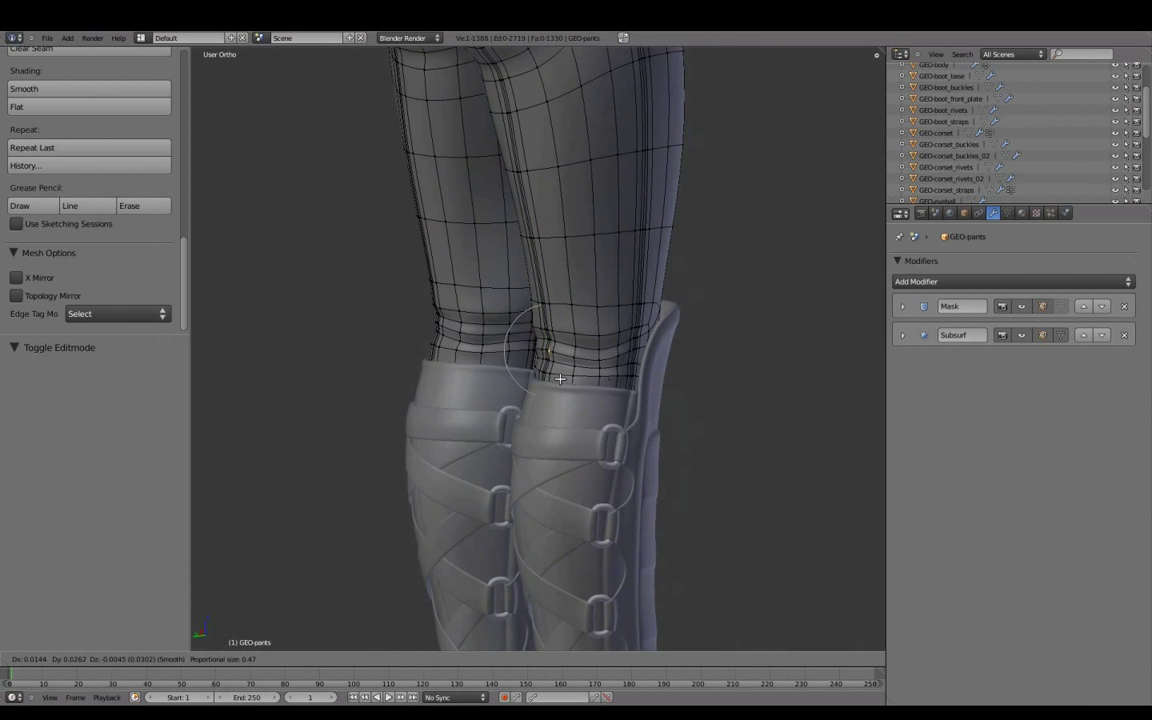
# Move the knee vertices front-to-back along the Y axis
pyautogui.press('Escape')
pyautogui.scroll(2, 560, 378)
pyautogui.scroll(-1, 597, 360)
pyautogui.press('g')
pyautogui.press('y')
pyautogui.click(640, 364)
pyautogui.scroll(1, 640, 364)
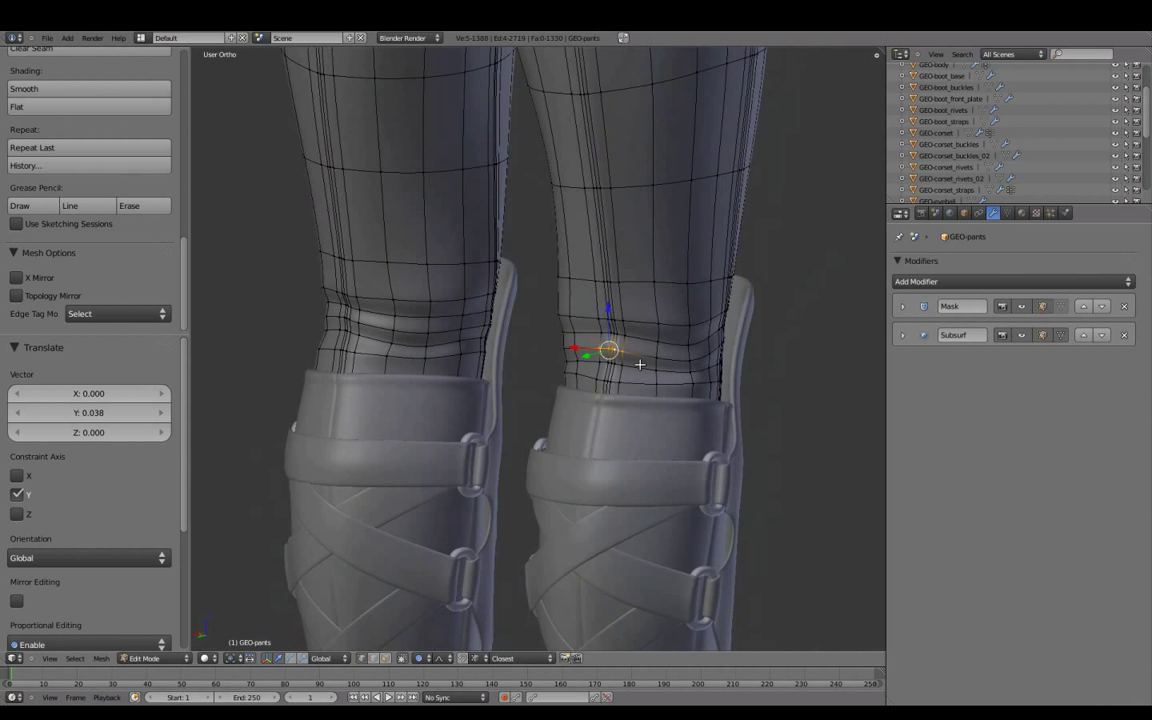
pyautogui.moveTo(640, 364); pyautogui.dragTo(681, 360, button='middle')
# Rotate the knee crease vertices and preview the smoothed folds
pyautogui.press('r')
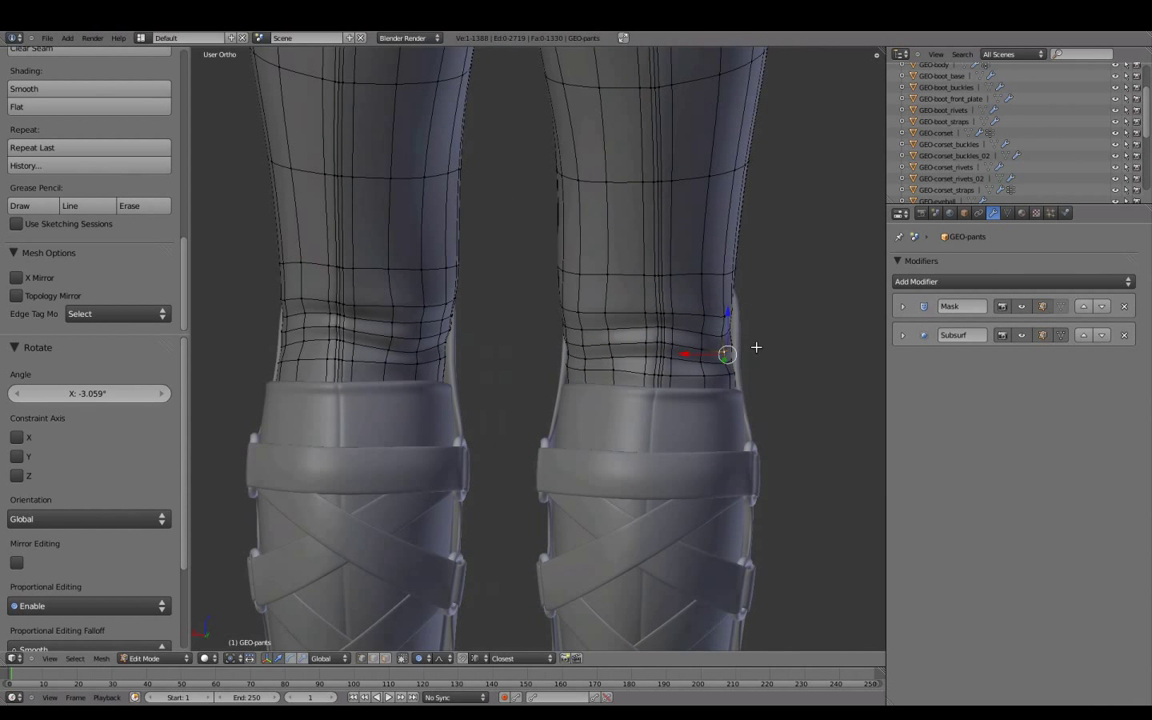
pyautogui.click(745, 335)
pyautogui.press('Tab')
pyautogui.moveTo(748, 378); pyautogui.dragTo(705, 368, button='middle')
pyautogui.press('Tab')
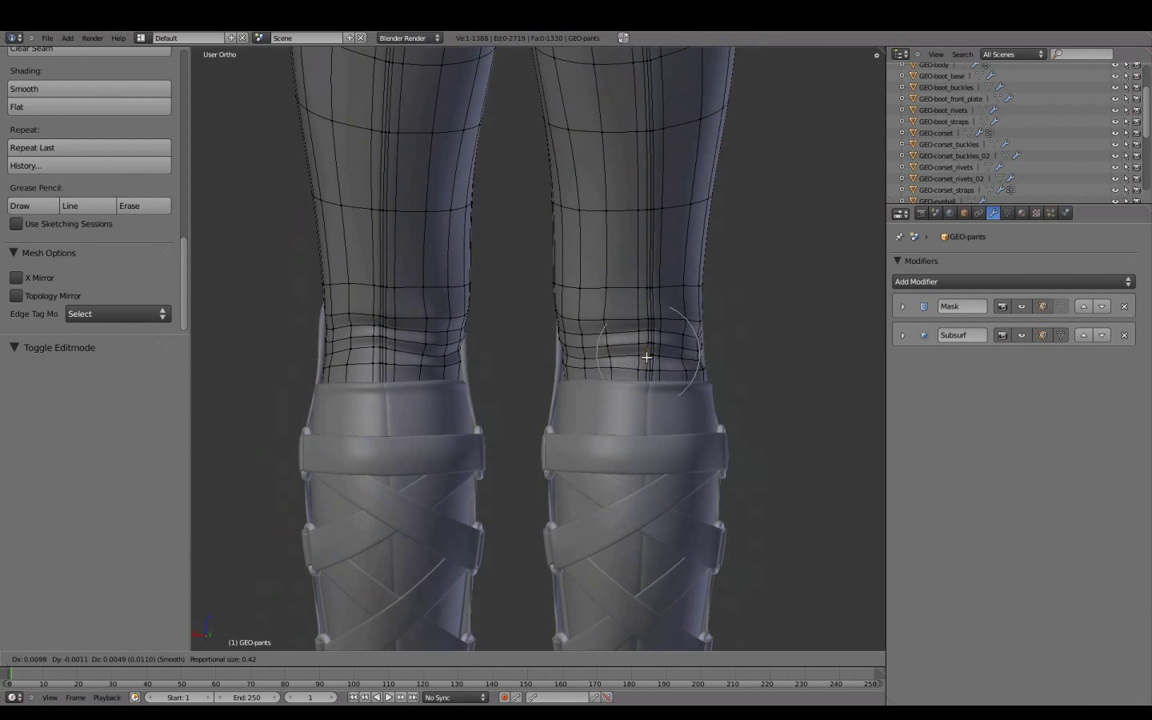
# Shift several more groups of knee vertices with soft falloff to make irregular folds
pyautogui.press('g')
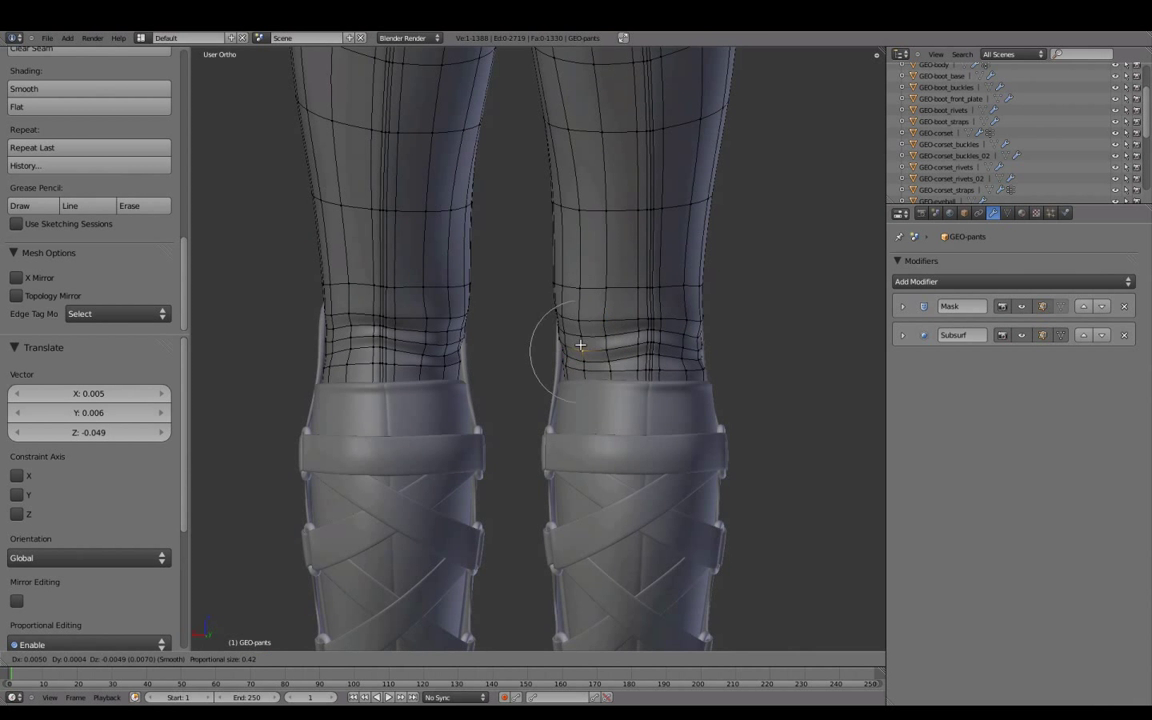
pyautogui.press('g')
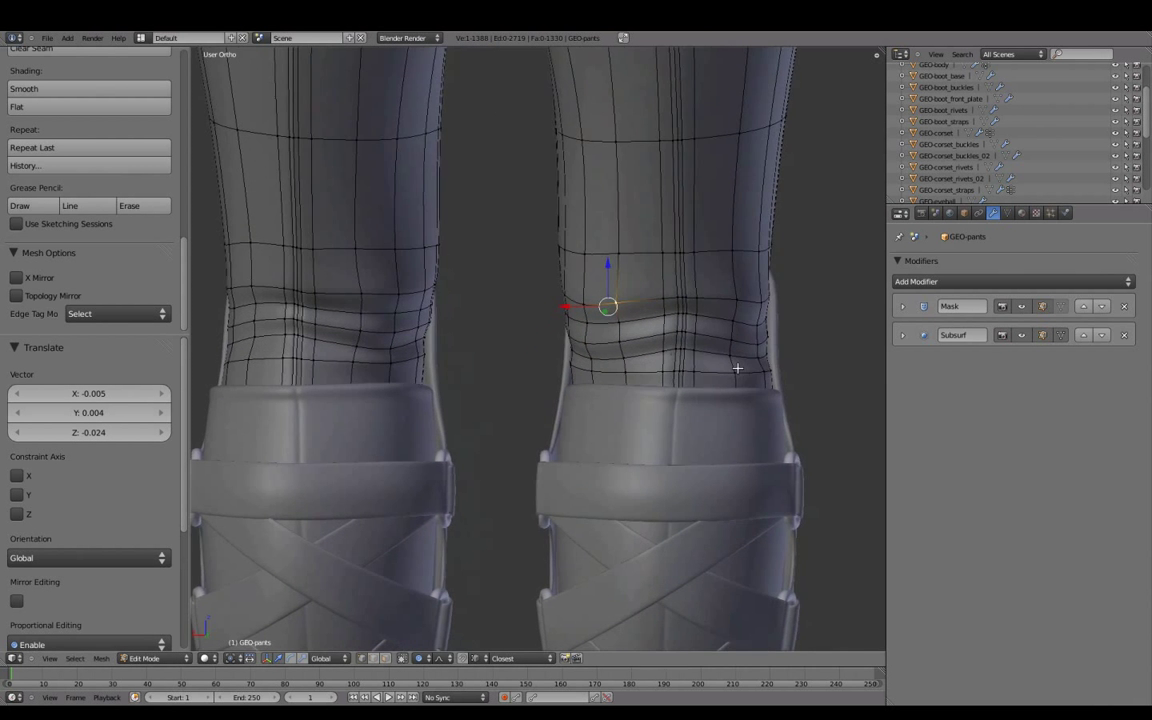
pyautogui.click(610, 330)
pyautogui.moveTo(610, 330); pyautogui.dragTo(543, 371, button='middle')
pyautogui.press('g')
pyautogui.click(636, 348)
pyautogui.moveTo(636, 348); pyautogui.dragTo(525, 380, button='middle')
pyautogui.press('g')
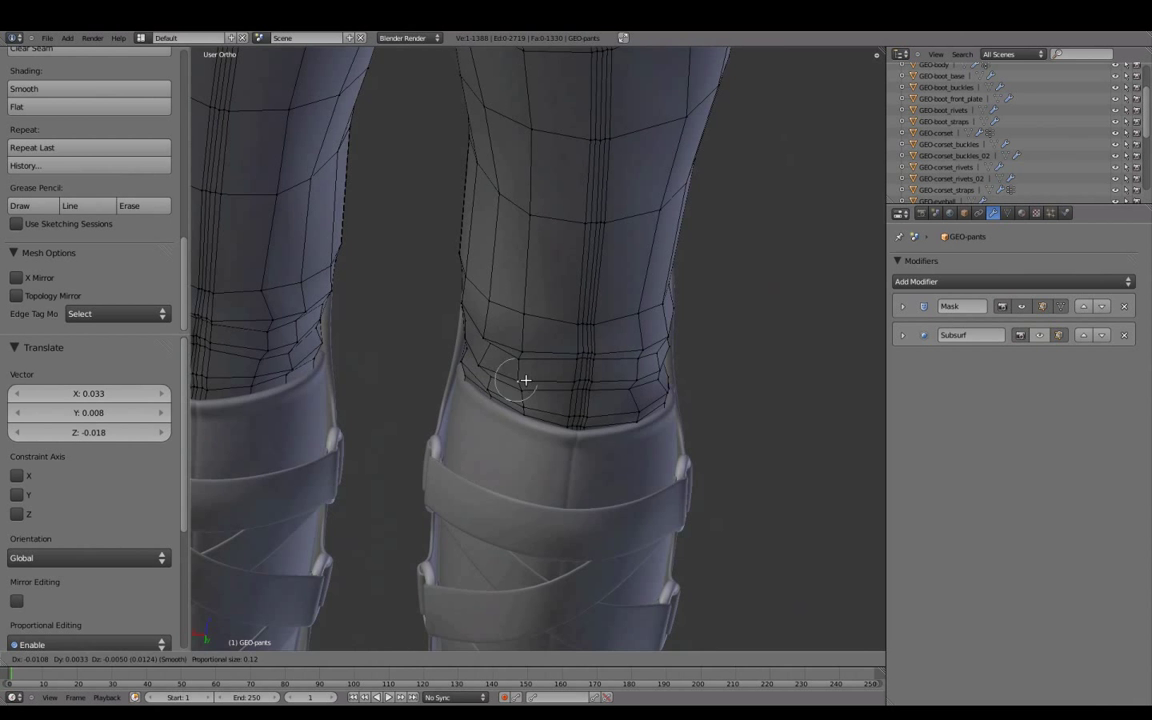
pyautogui.moveTo(636, 409)
pyautogui.mouseDown(button='middle')
pyautogui.moveTo(704, 391)
pyautogui.moveTo(591, 377)
pyautogui.moveTo(709, 350)
pyautogui.moveTo(668, 288)
pyautogui.mouseUp(button='middle')
# Finish the crease move, then lift and slide the right knee crease vertices
pyautogui.press('g')
pyautogui.press('g')
pyautogui.click(540, 380)
pyautogui.press('a')
pyautogui.rightClick(662, 290)
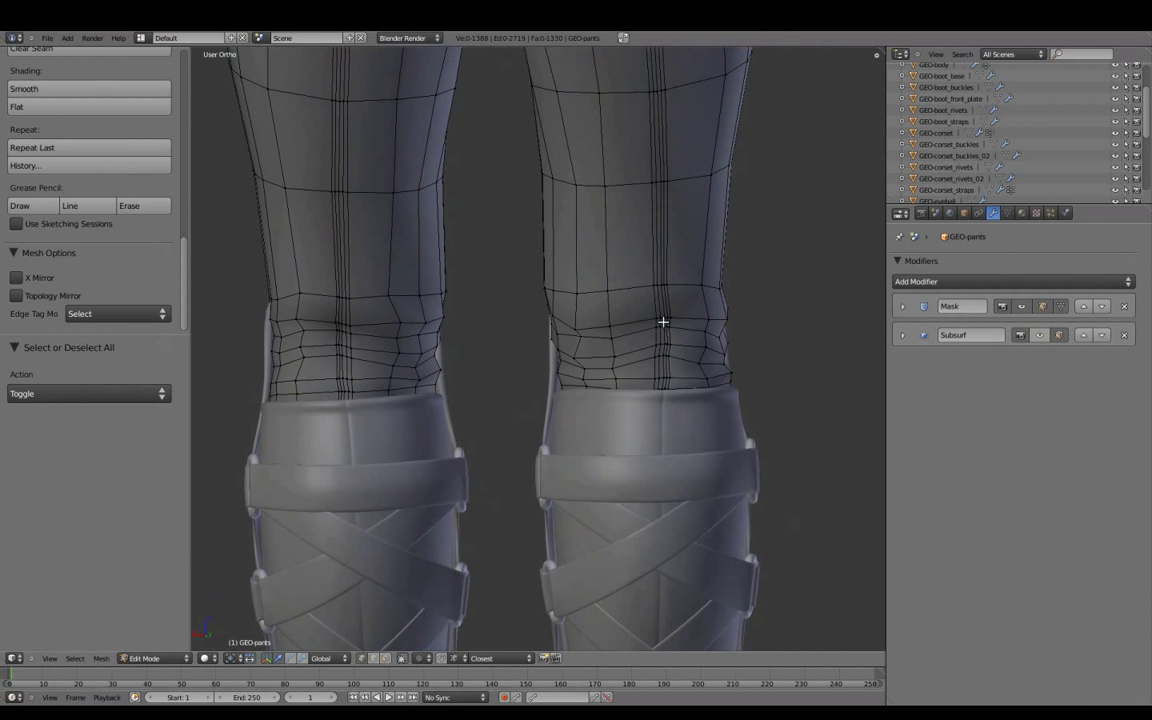
pyautogui.click(664, 278)
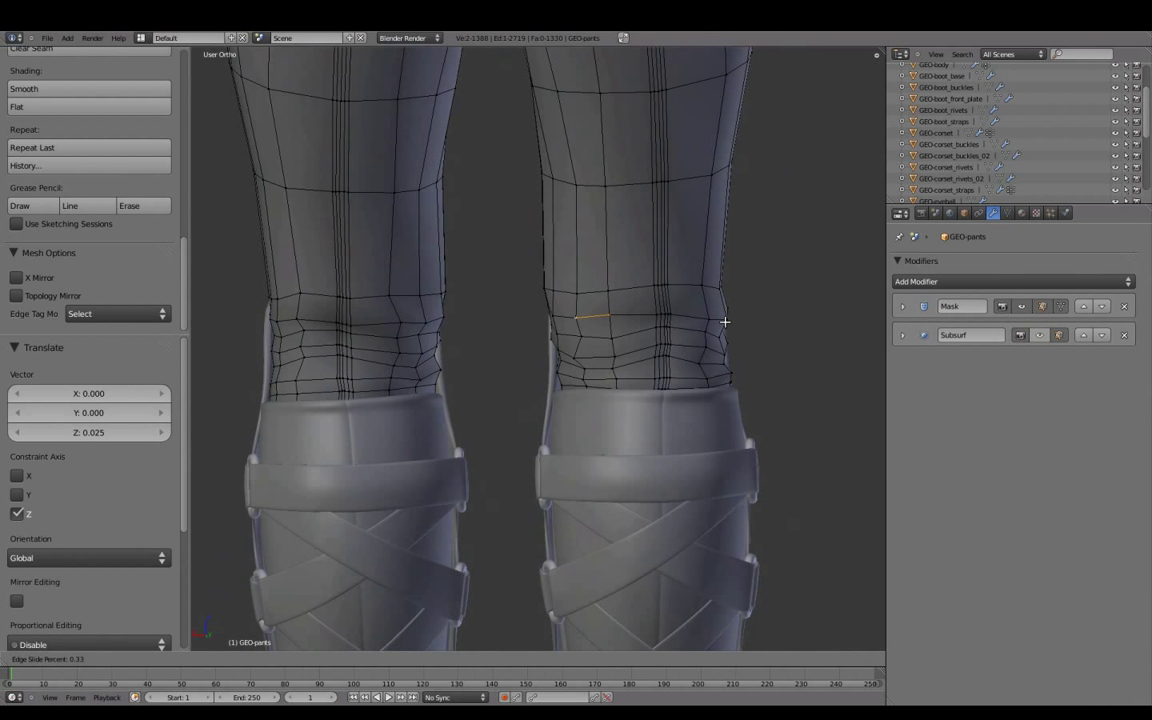
pyautogui.click(724, 321)
# From an angled side view, move the crease vertices and slide a knee edge loop along the leg
pyautogui.moveTo(710, 337)
pyautogui.mouseDown(button='middle')
pyautogui.moveTo(712, 350)
pyautogui.moveTo(579, 326)
pyautogui.moveTo(471, 337)
pyautogui.mouseUp(button='middle')
pyautogui.press('g')
pyautogui.click(579, 326)
pyautogui.press('a')
pyautogui.keyDown('alt'); pyautogui.rightClick(676, 347); pyautogui.keyUp('alt')
pyautogui.press('g')
pyautogui.press('g')
pyautogui.click(624, 413)
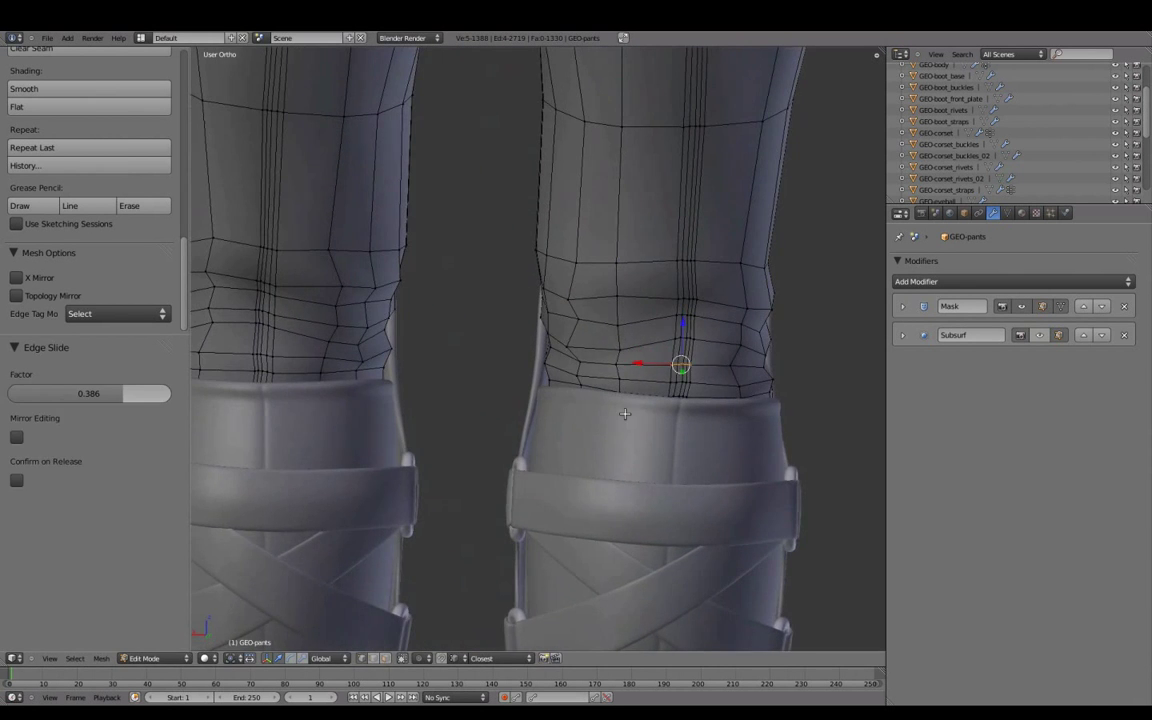
# From a front view of both legs, finish the vertex move and toggle the Subsurf edit-cage display
pyautogui.press('a')
pyautogui.moveTo(624, 413)
pyautogui.mouseDown(button='middle')
pyautogui.moveTo(689, 347)
pyautogui.moveTo(666, 314)
pyautogui.mouseUp(button='middle')
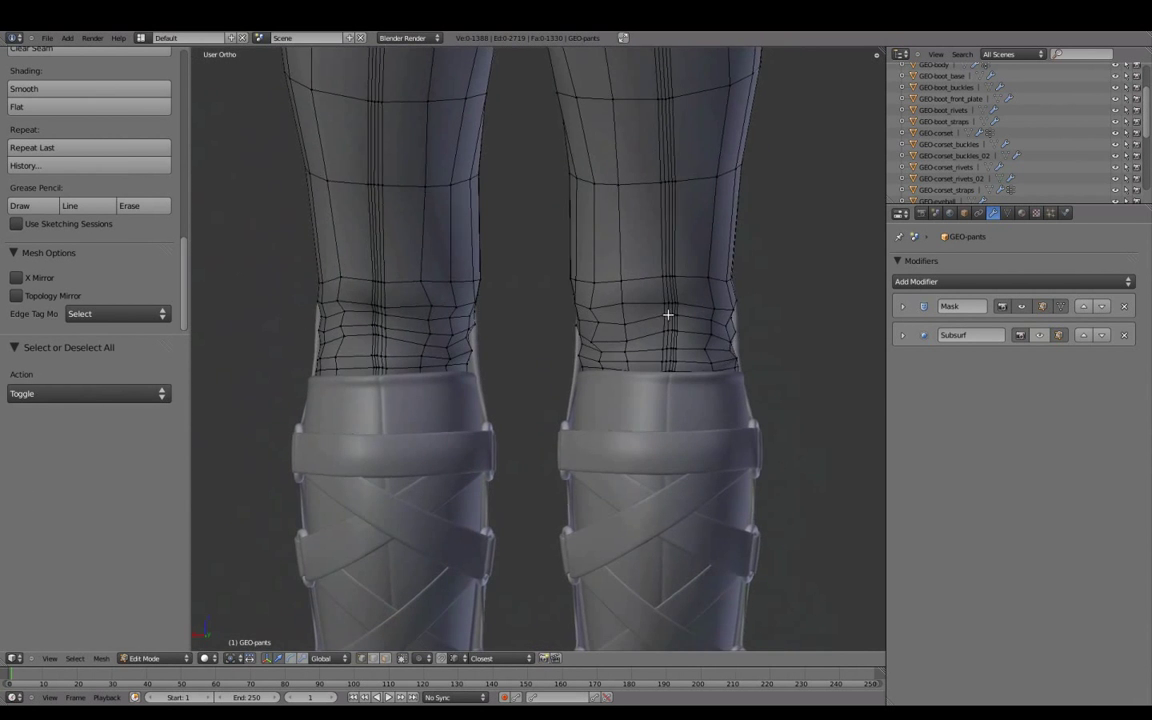
pyautogui.click(376, 337)
pyautogui.click(1041, 334)
# Preview the smoothed pants, then lower the left knee vertices in Edit Mode
pyautogui.press('Tab')
pyautogui.scroll(-3, 695, 374)
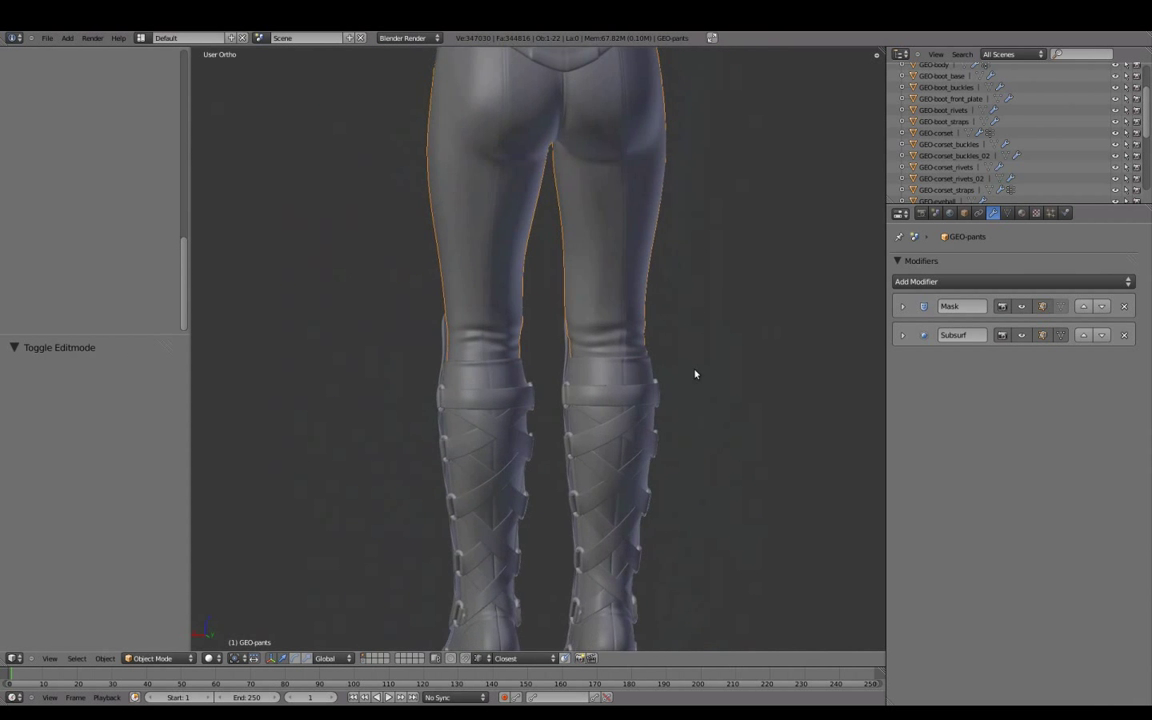
pyautogui.scroll(3, 695, 374)
pyautogui.press('Tab')
pyautogui.press('a')
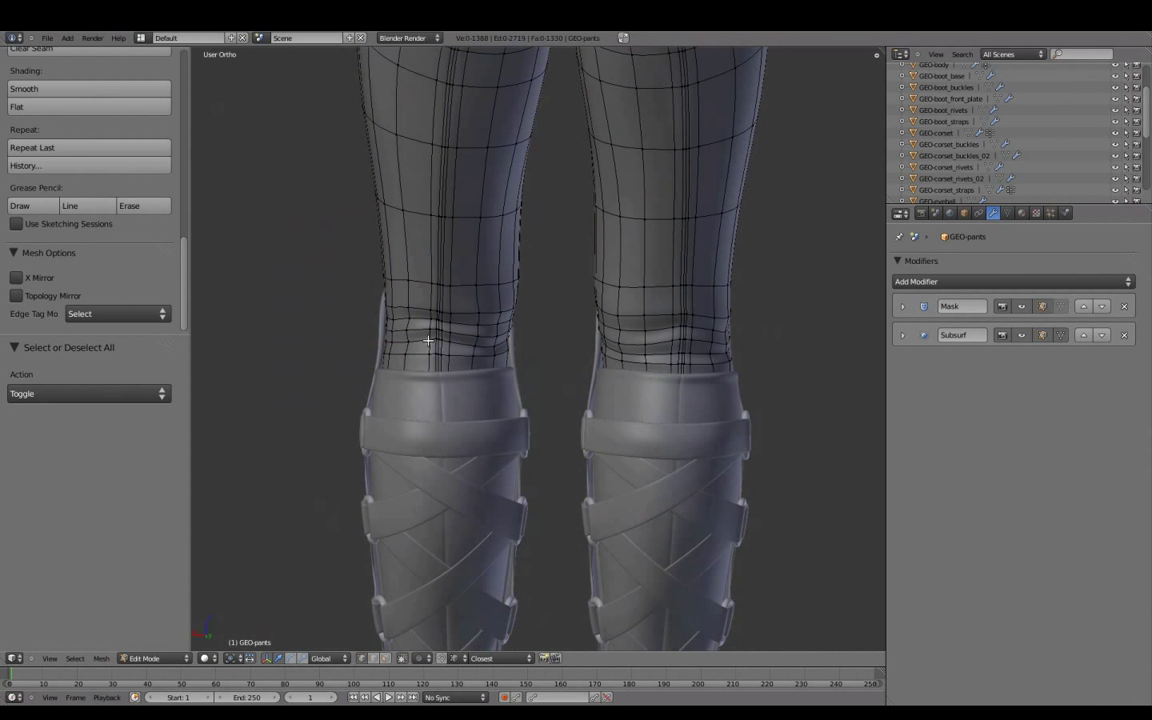
pyautogui.click(413, 346)
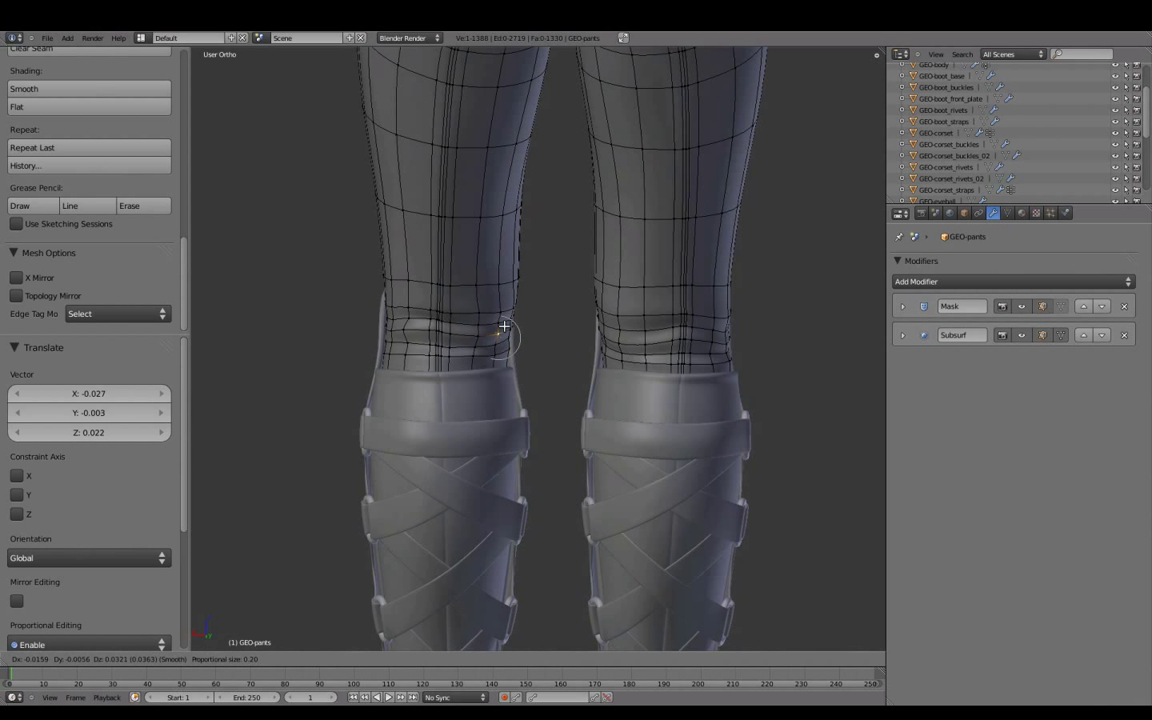
pyautogui.click(408, 358)
# Check the fold at the boots, then nudge the left and right knee vertices differently
pyautogui.press('Tab')
pyautogui.moveTo(535, 380)
pyautogui.mouseDown(button='middle')
pyautogui.moveTo(455, 378)
pyautogui.moveTo(681, 380)
pyautogui.moveTo(510, 337)
pyautogui.moveTo(544, 330)
pyautogui.mouseUp(button='middle')
pyautogui.press('Tab')
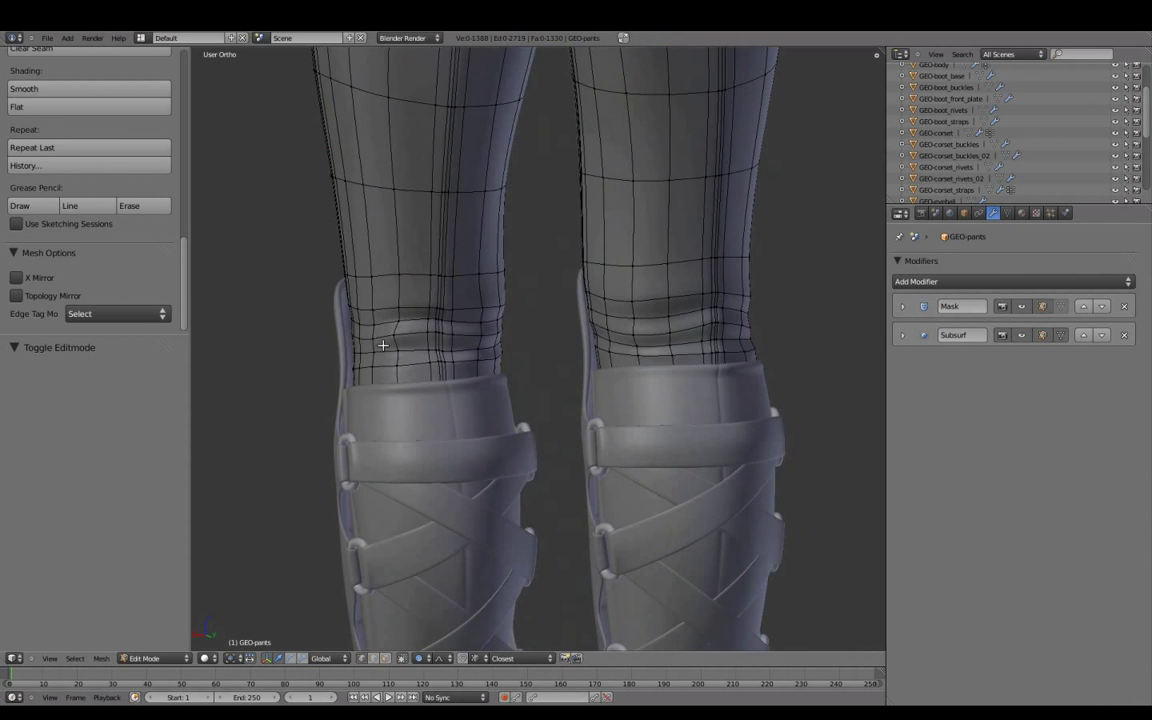
pyautogui.press('g')
pyautogui.click(399, 338)
pyautogui.press('a')
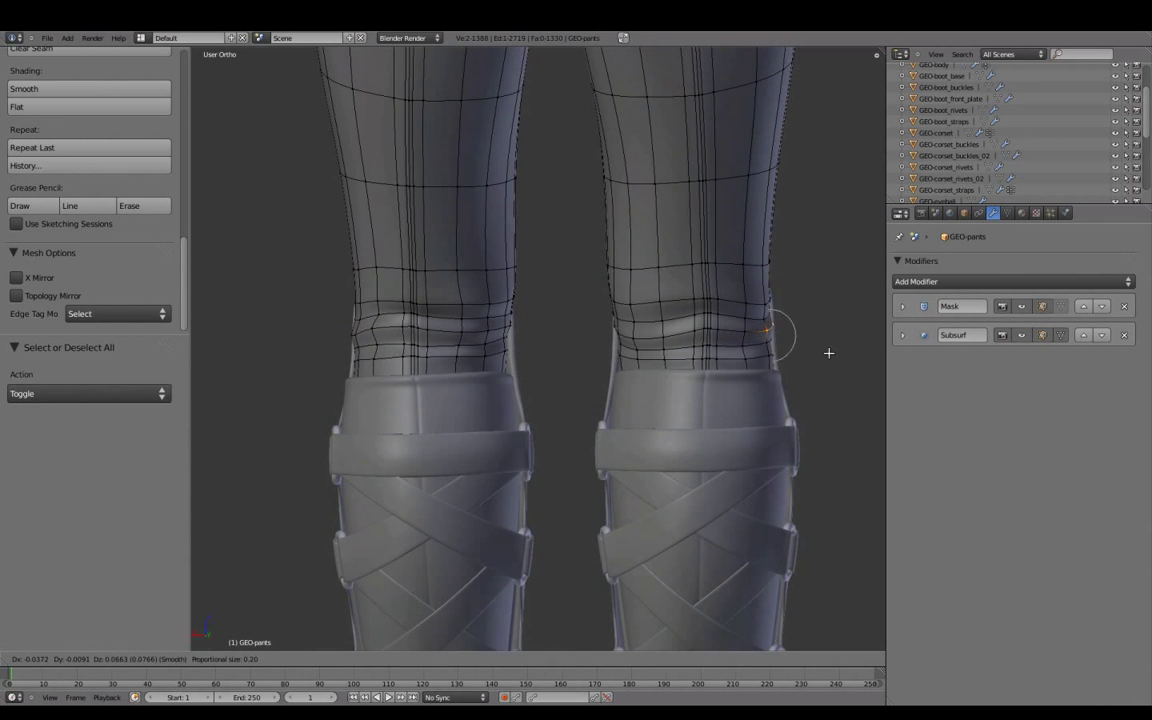
pyautogui.click(828, 352)
# Preview the knee folds and raise the knee vertices a little more
pyautogui.press('Tab')
pyautogui.moveTo(522, 355); pyautogui.dragTo(555, 342, button='middle')
pyautogui.press('Tab')
pyautogui.press('g')
pyautogui.click(699, 364)
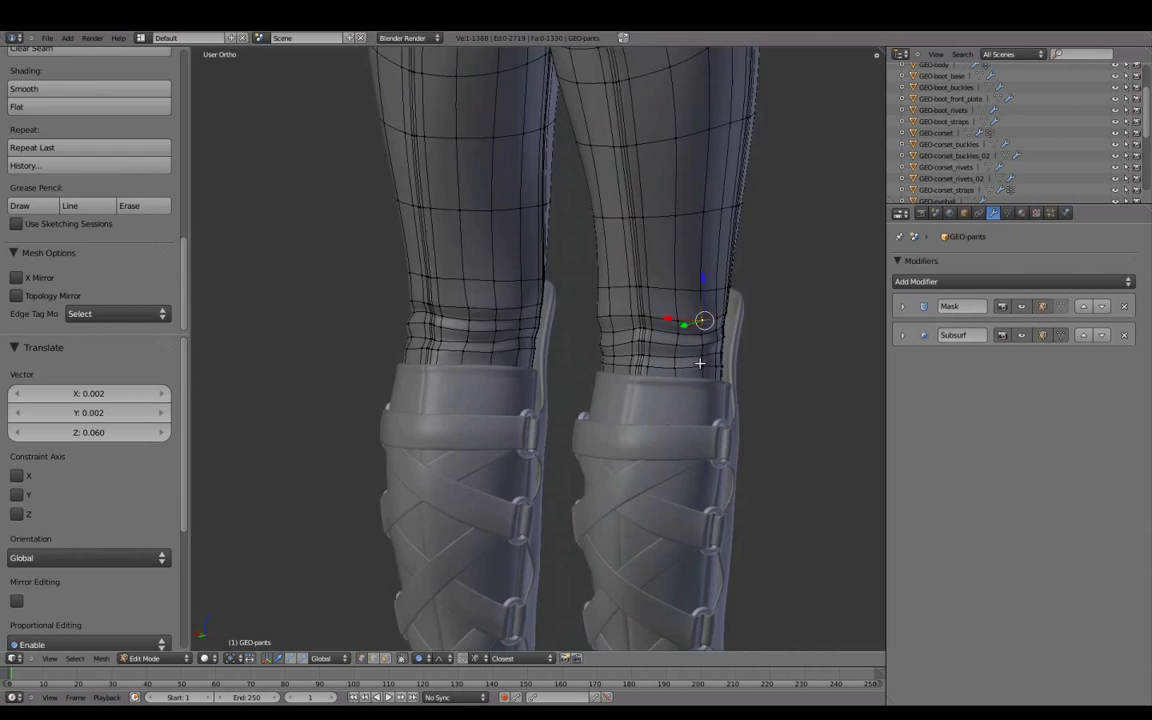
pyautogui.press('Tab')
pyautogui.moveTo(699, 364)
pyautogui.mouseDown(button='middle')
pyautogui.moveTo(705, 350)
pyautogui.moveTo(635, 350)
pyautogui.mouseUp(button='middle')
pyautogui.scroll(3, 540, 437)
# Shift the knee vertices sideways and freely, then view the boots from the side
pyautogui.press('Tab')
pyautogui.moveTo(540, 437)
pyautogui.mouseDown(button='middle')
pyautogui.moveTo(424, 432)
pyautogui.moveTo(517, 434)
pyautogui.moveTo(404, 347)
pyautogui.mouseUp(button='middle')
pyautogui.click(406, 423)
pyautogui.press('g')
pyautogui.press('Tab')
pyautogui.press('Tab')
pyautogui.click(505, 327)
pyautogui.press('Tab')
pyautogui.moveTo(514, 326); pyautogui.dragTo(741, 349, button='middle')
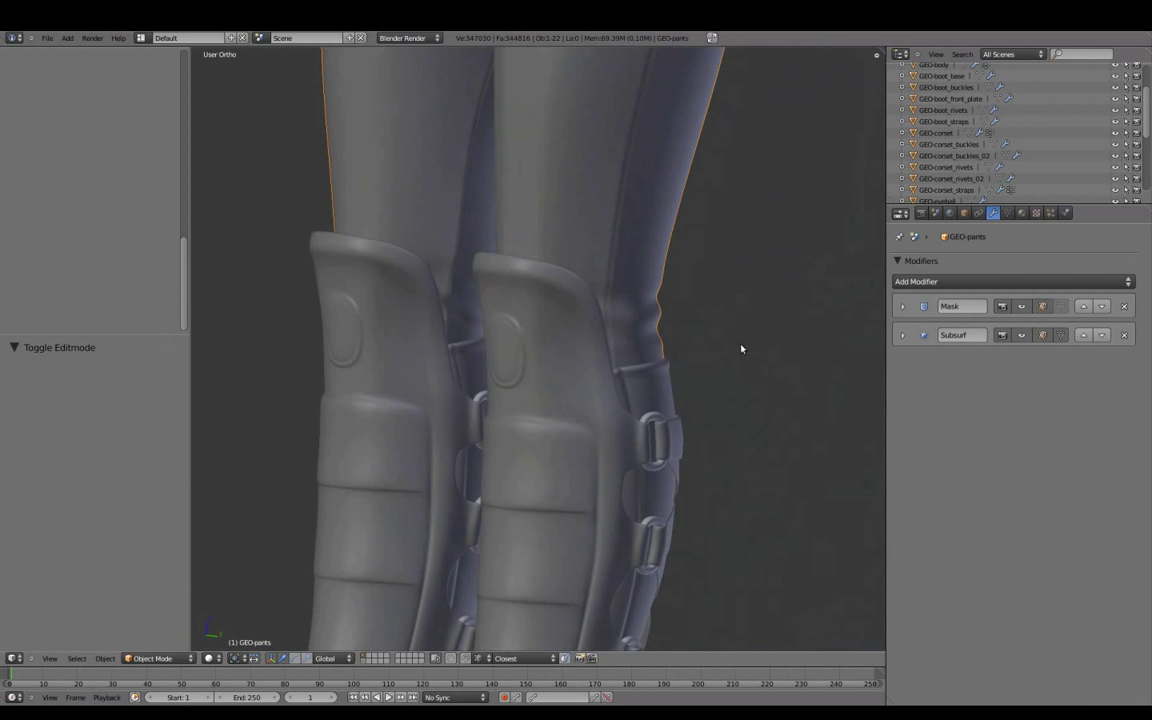
pyautogui.scroll(-5, 741, 349)
pyautogui.scroll(-4, 674, 309)
# Show GEO-body in wireframe with its Mask modifier off, in a zoomed side view
pyautogui.press('t')
pyautogui.rightClick(663, 262)
pyautogui.press('z')
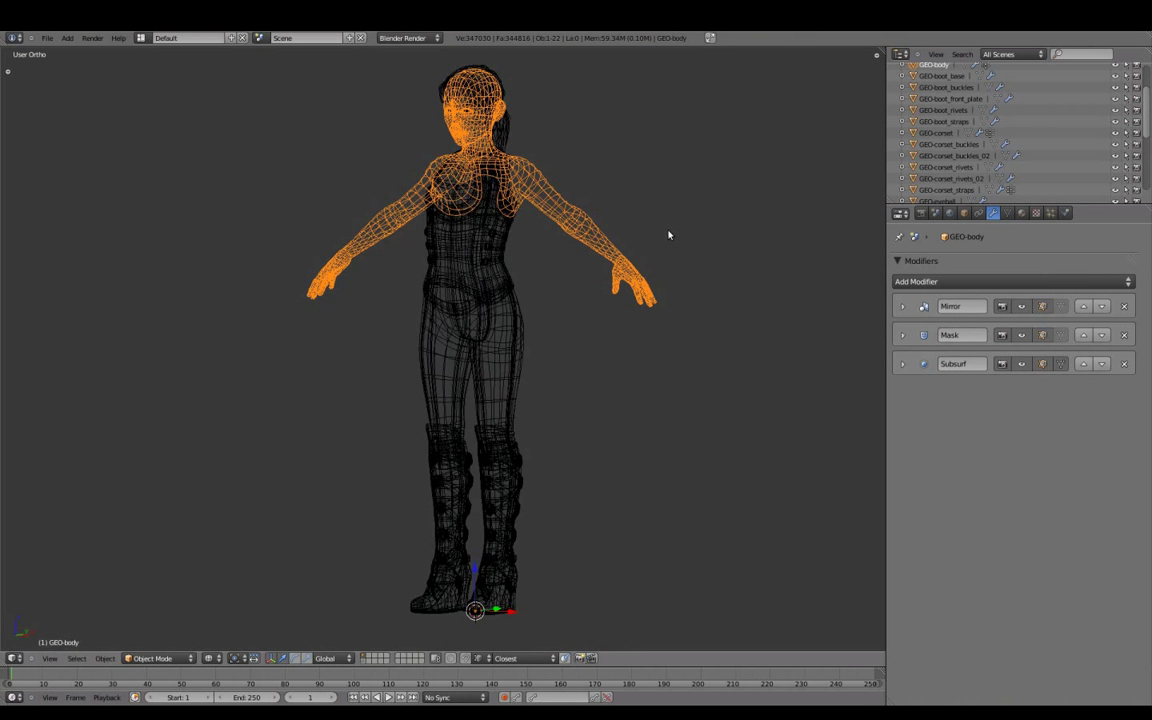
pyautogui.click(1022, 337)
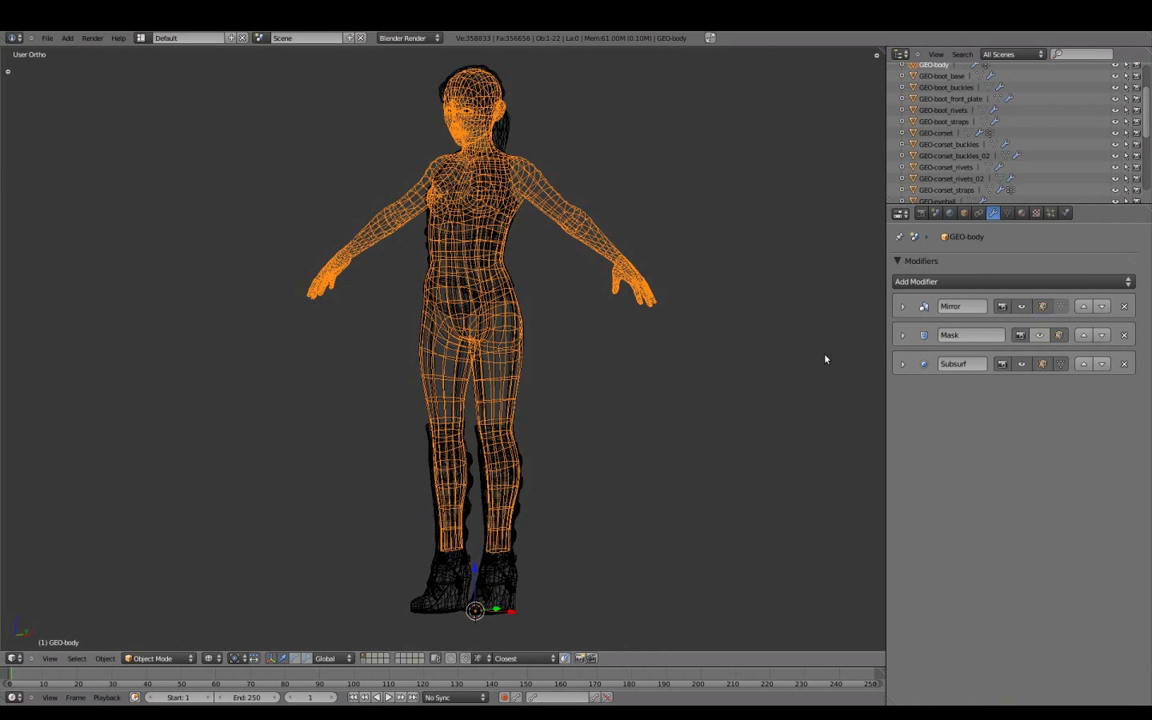
pyautogui.press('KP_3')
pyautogui.scroll(3, 486, 262)
pyautogui.scroll(3, 504, 247)
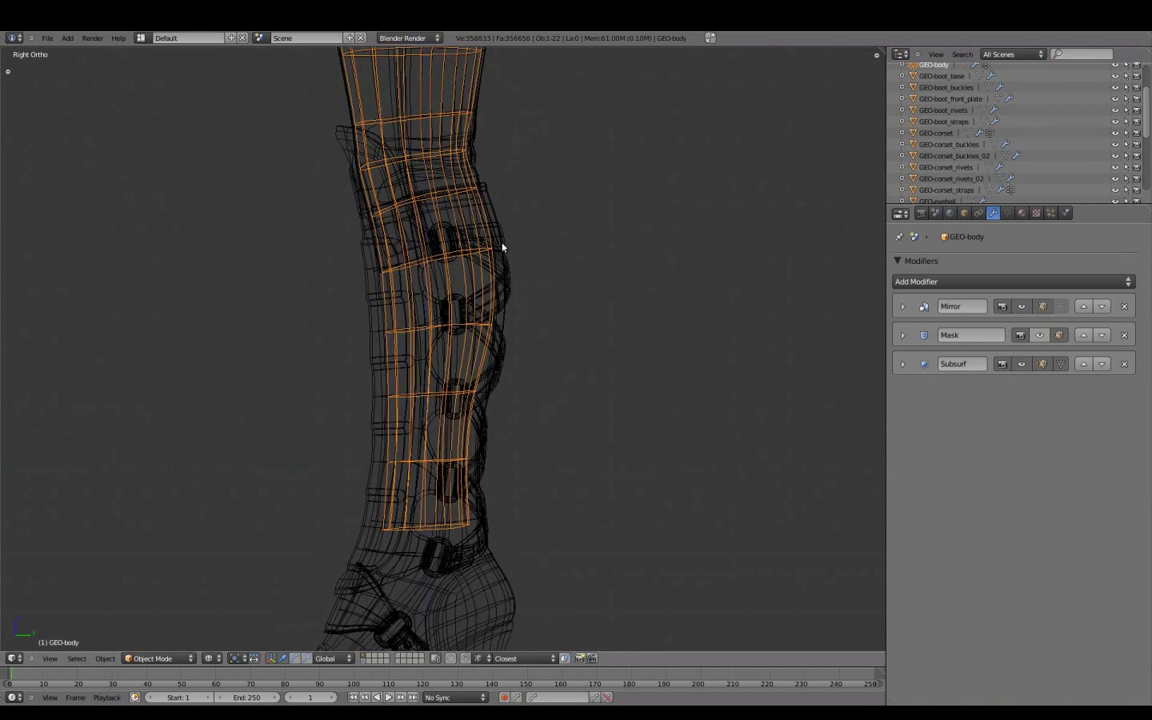
pyautogui.scroll(3, 521, 366)
# Return to solid shading and enter Edit Mode on GEO-pants
pyautogui.press('z')
pyautogui.moveTo(509, 347)
pyautogui.mouseDown(button='middle')
pyautogui.moveTo(442, 347)
pyautogui.moveTo(481, 334)
pyautogui.moveTo(437, 378)
pyautogui.mouseUp(button='middle')
pyautogui.rightClick(493, 368)
pyautogui.press('Tab')
pyautogui.scroll(2, 493, 368)
# Add a knee crease vertex to the selection and move it forward along Y to bulge the fold
pyautogui.scroll(1, 452, 375)
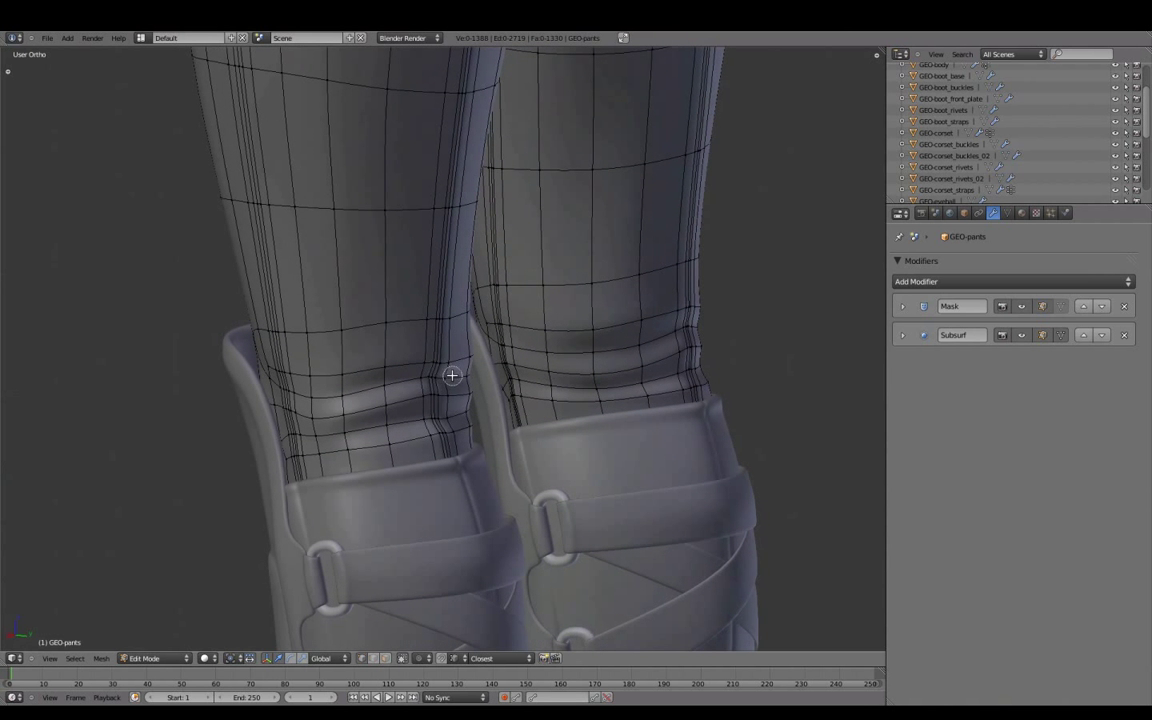
pyautogui.keyDown('shift'); pyautogui.rightClick(461, 376); pyautogui.keyUp('shift')
pyautogui.scroll(1, 461, 376)
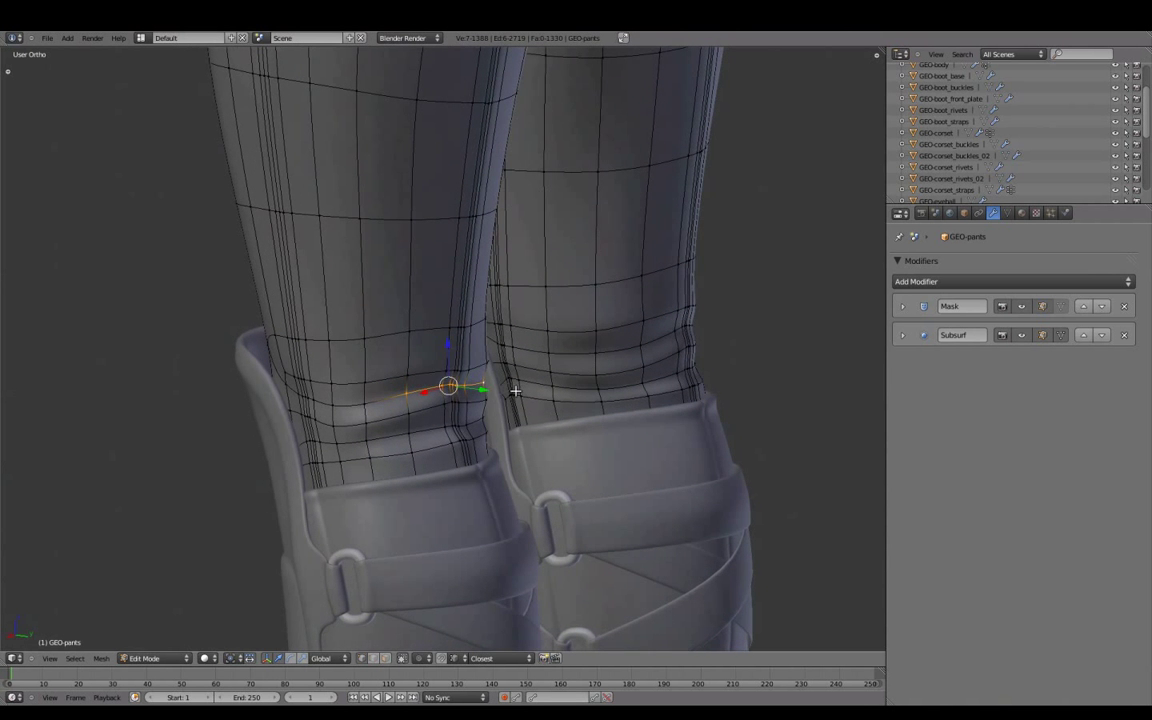
pyautogui.press('g')
pyautogui.press('y')
pyautogui.click(468, 385)
pyautogui.scroll(2, 477, 364)
pyautogui.scroll(-2, 477, 364)
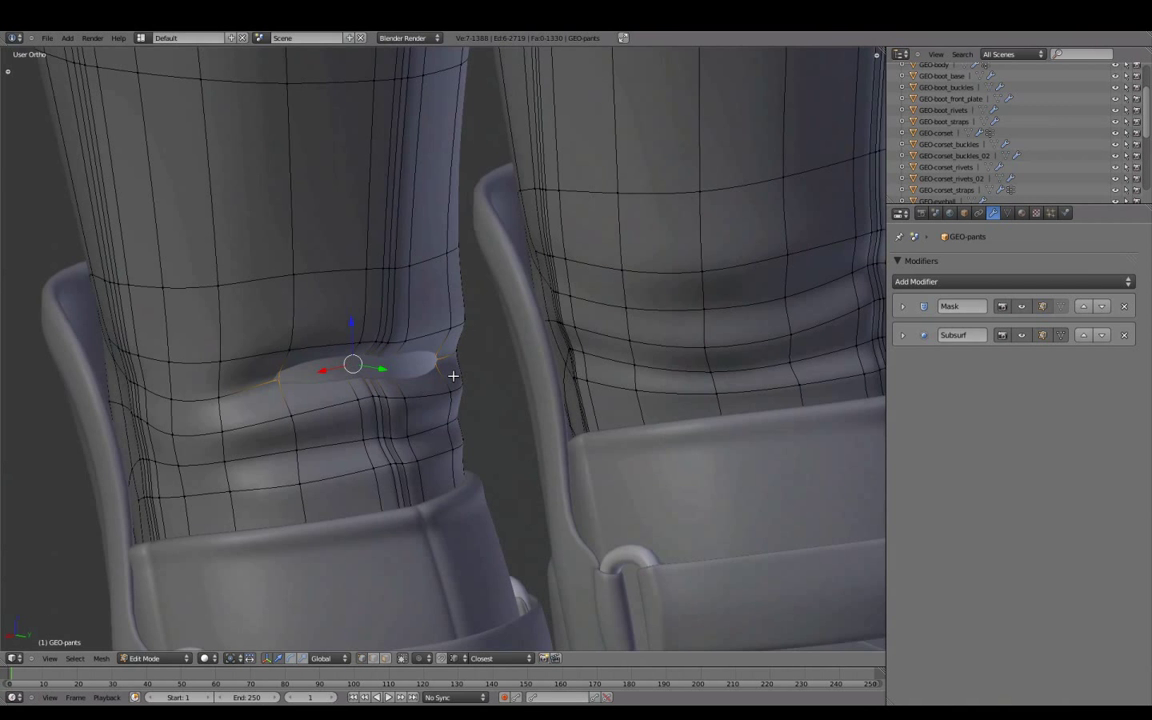